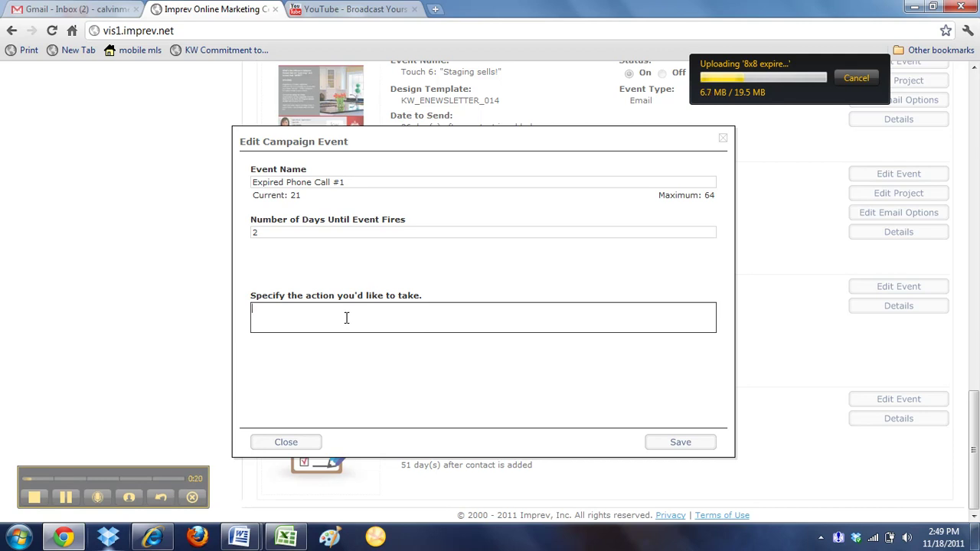
Step: Copy the event name "Expired Phone Call #1" into the action description and save the campaign event
drag(385, 184, 146, 185)
key(ctrl+c)
click(309, 310)
key(ctrl+v)
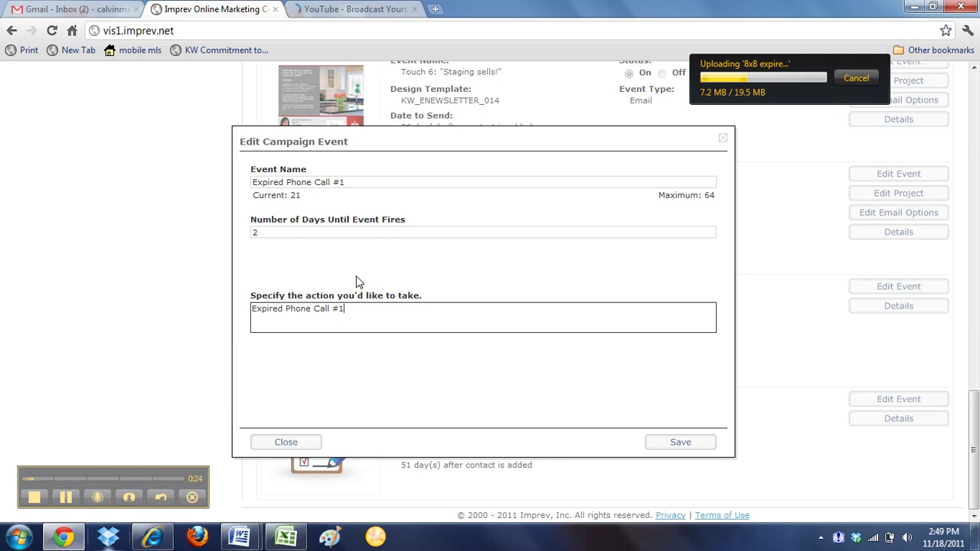
click(681, 442)
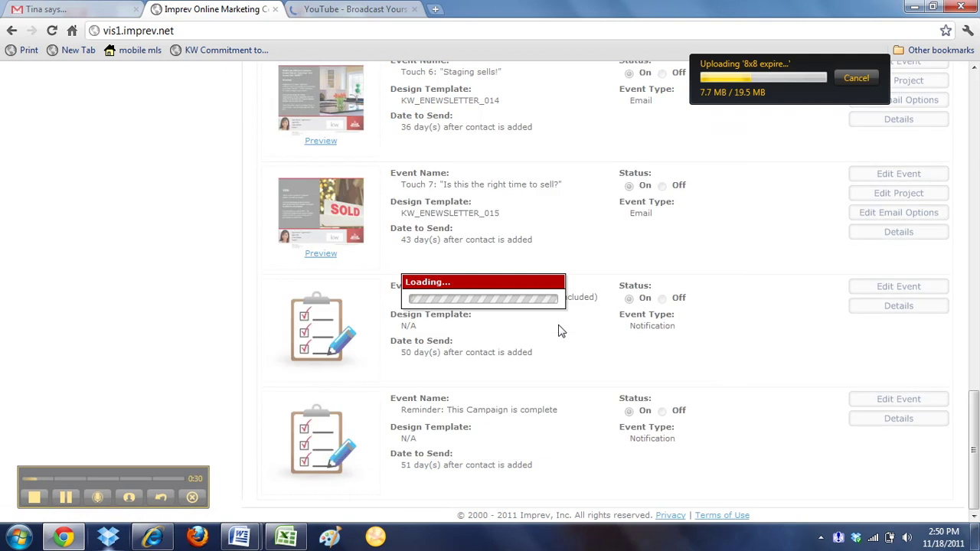
Step: Switch to the SHIFT8x8Expired document in Word and copy the Day 2 email subject "Frustrated With Not Selling Your Home? Me Too!"
scroll(553, 329, up, 10)
scroll(514, 335, down, 2)
scroll(459, 275, up, 1)
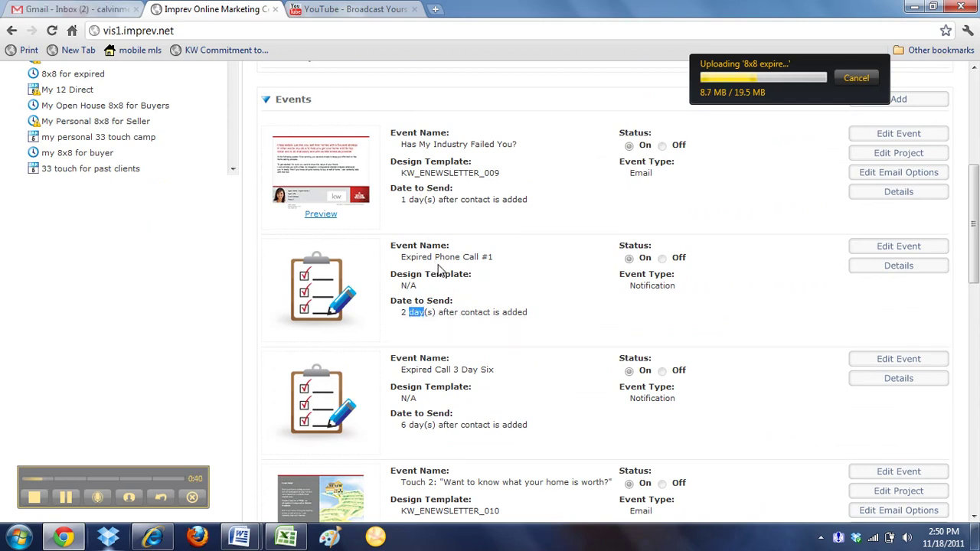
scroll(439, 272, down, 1)
mouse_move(240, 536)
click(329, 459)
click(339, 307)
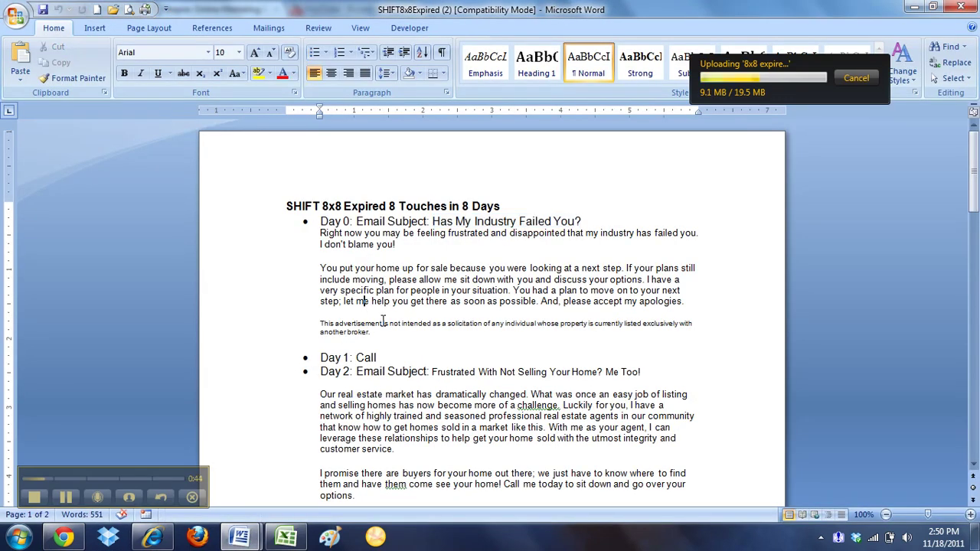
scroll(383, 322, down, 3)
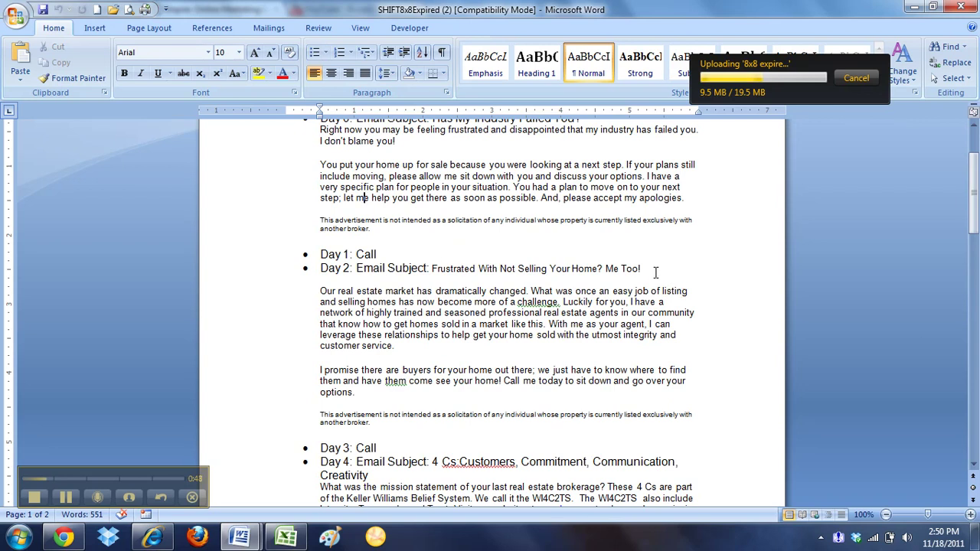
drag(650, 267, 431, 269)
key(alt+Tab)
Step: Rename the "Touch 2" event to "Frustrated With Not Selling Your Home? Me Too!", set it to fire after 3 days, and save
scroll(425, 383, up, 2)
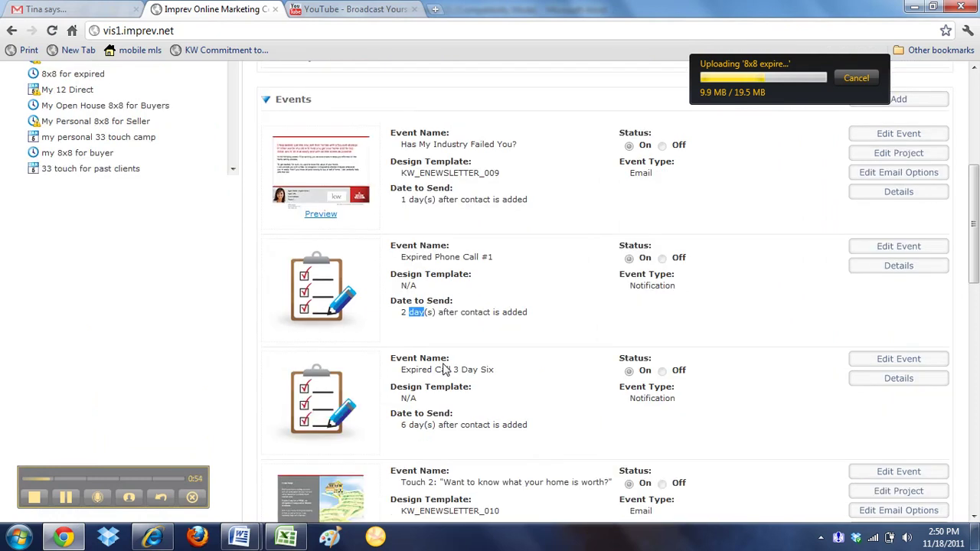
scroll(424, 380, down, 5)
click(914, 264)
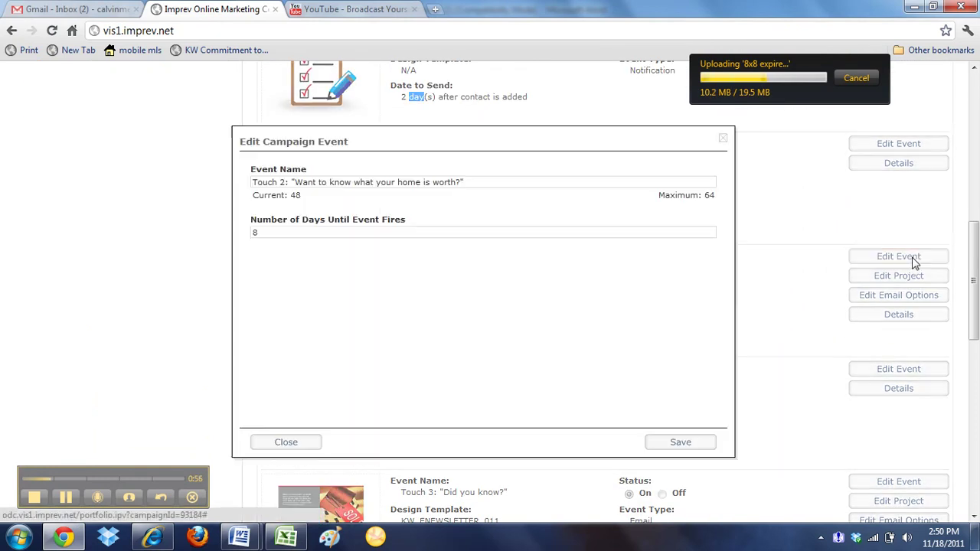
drag(468, 179, 156, 171)
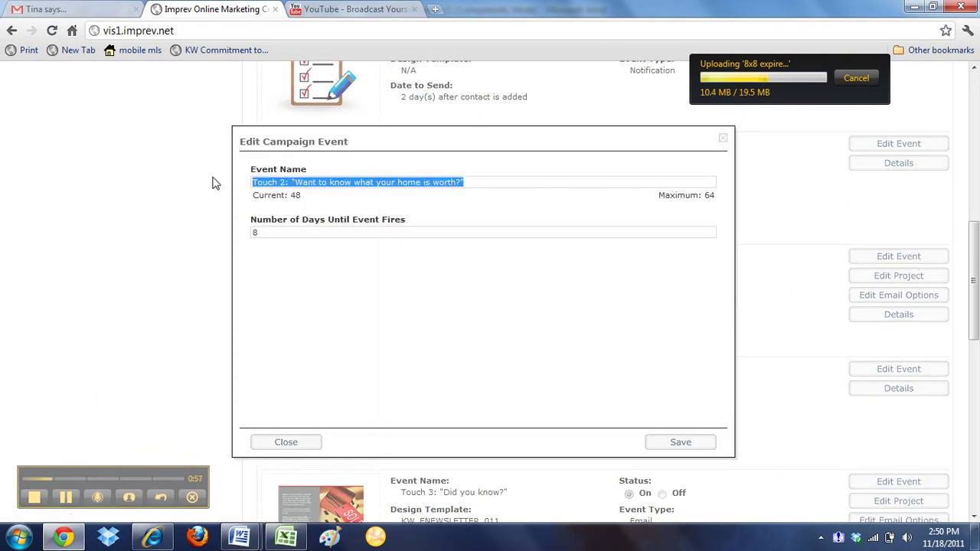
key(ctrl+v)
key(alt+Tab)
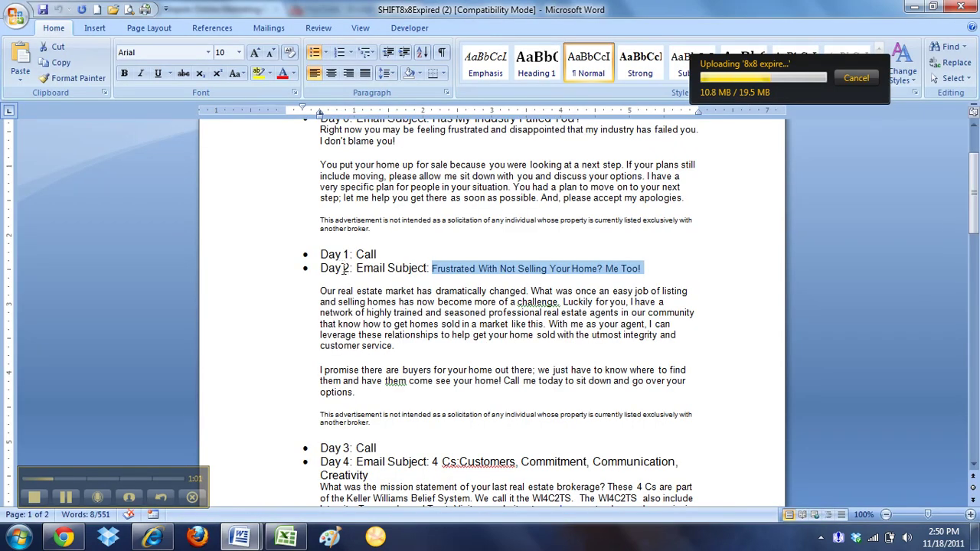
key(alt+Tab)
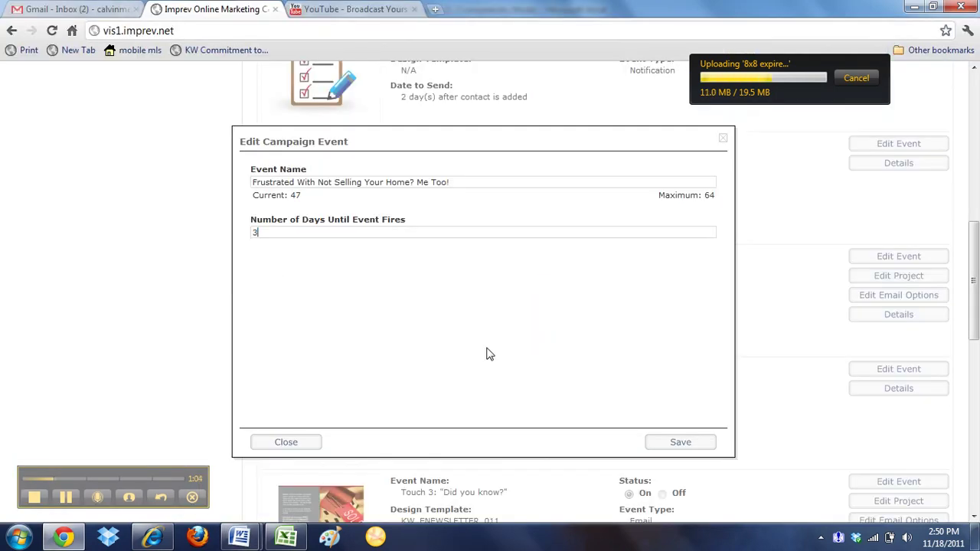
text(3)
click(705, 447)
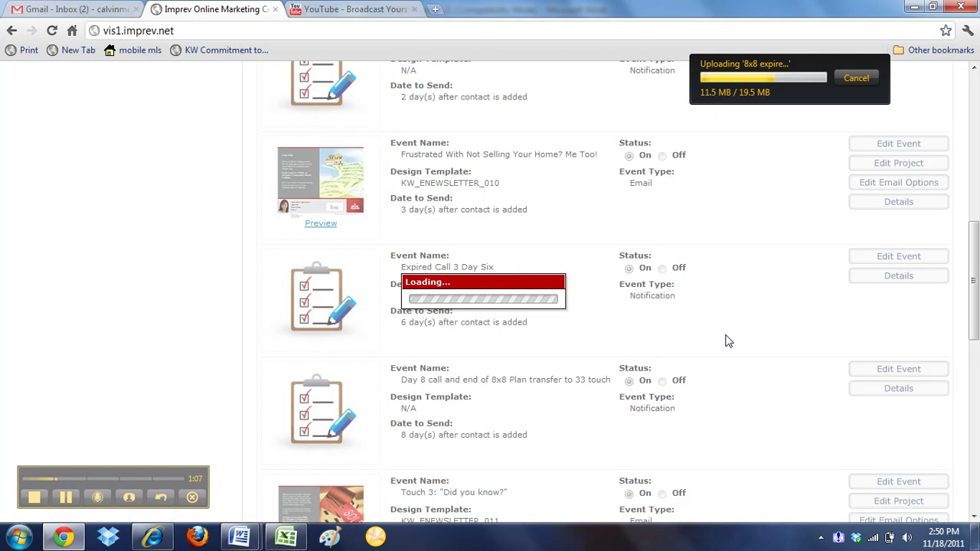
Step: Open the project of the "Frustrated With Not Selling Your Home? Me Too!" event and advance to its text page, page 4
scroll(728, 340, up, 4)
scroll(330, 291, down, 1)
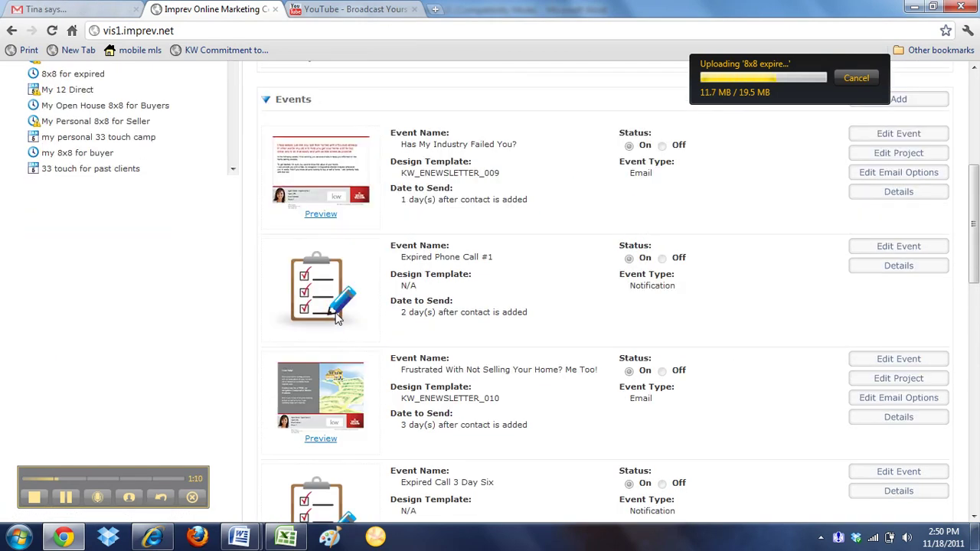
click(873, 381)
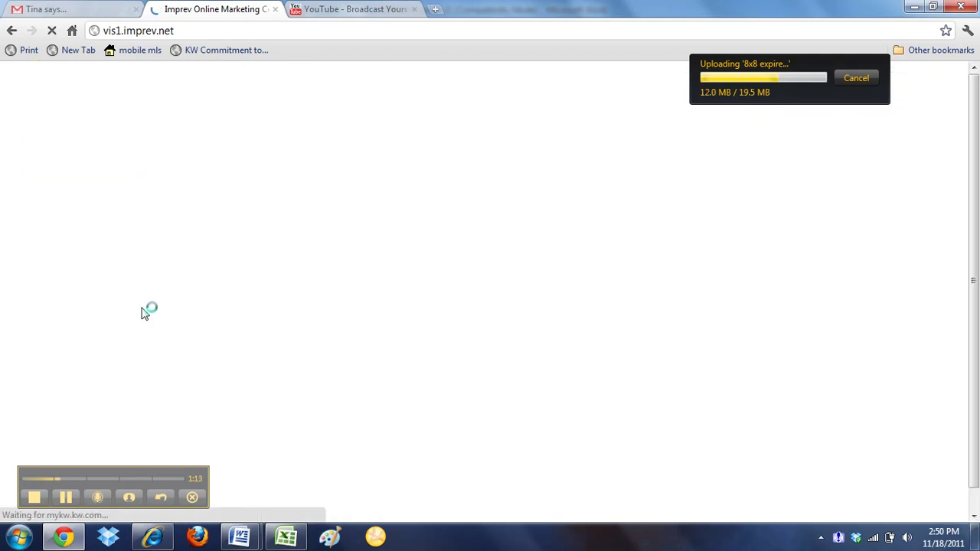
scroll(429, 349, down, 1)
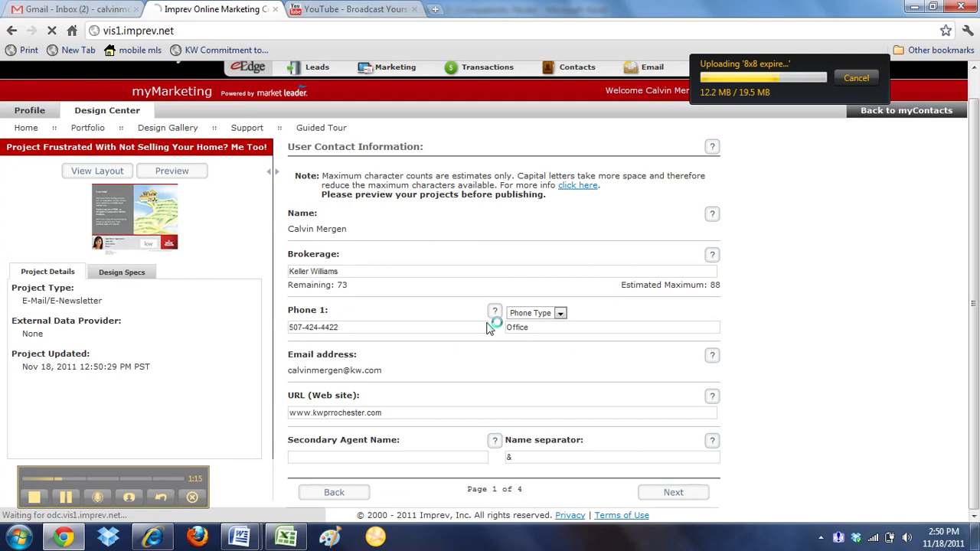
click(675, 493)
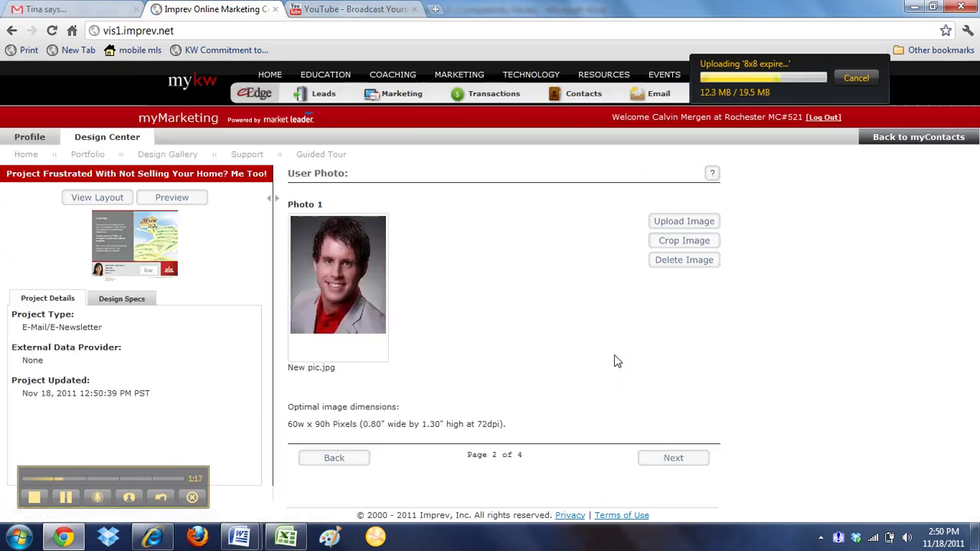
click(663, 468)
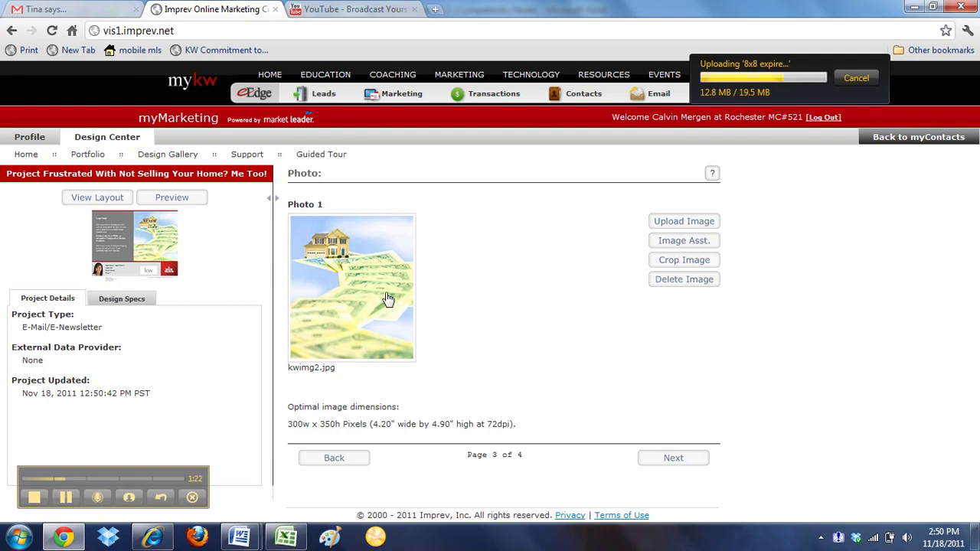
click(673, 458)
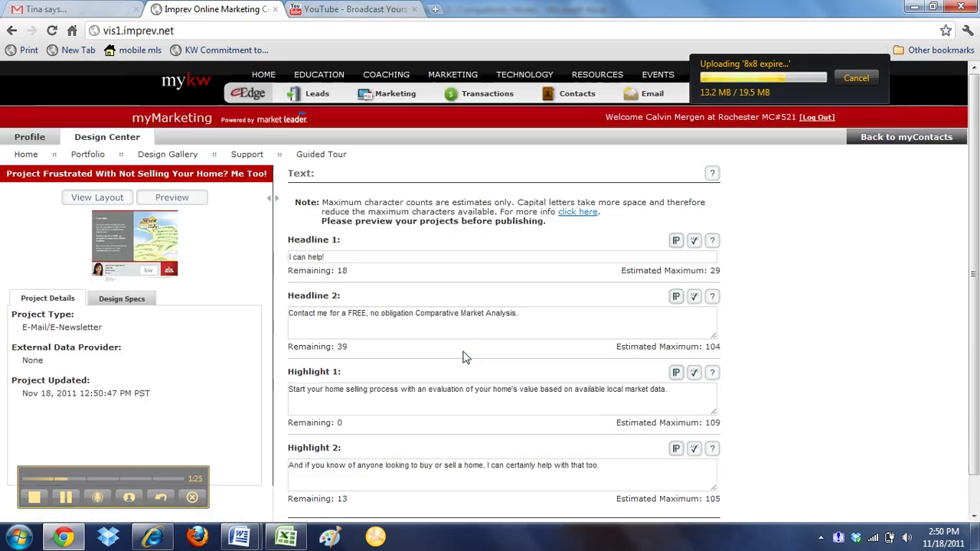
Step: Clear the existing text from Headline 1, Headline 2, Highlight 1 and Highlight 2
click(463, 316)
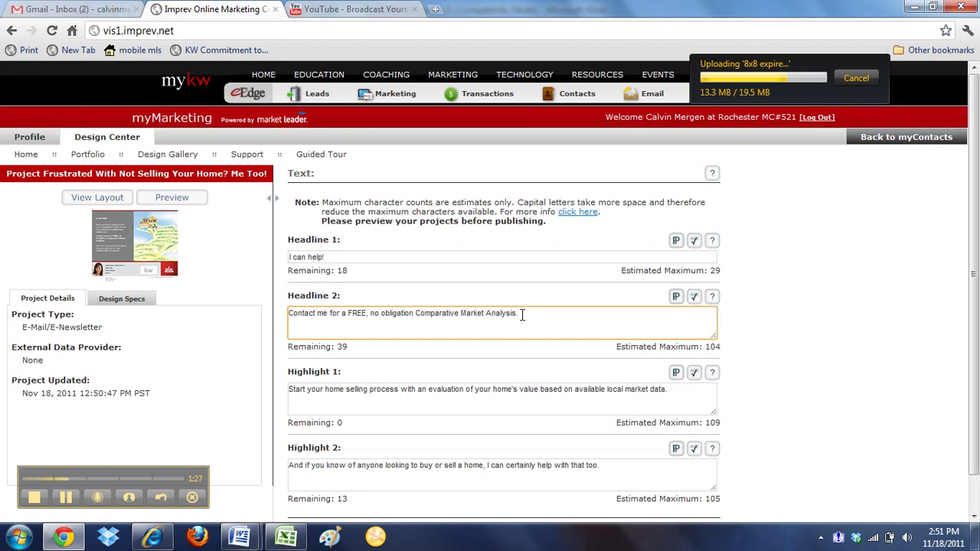
triple_click(521, 314)
click(875, 383)
scroll(876, 383, down, 1)
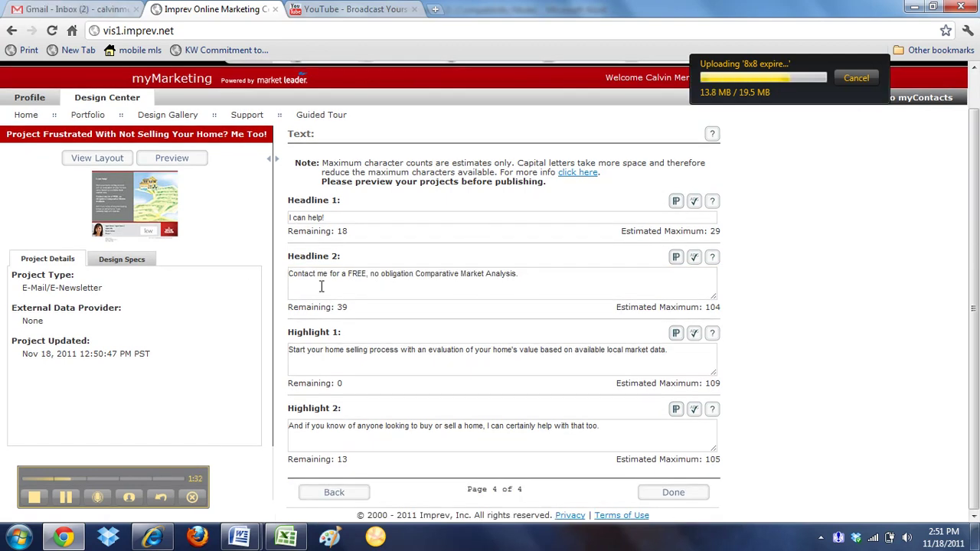
triple_click(359, 218)
key(BackSpace)
key(Tab)
key(BackSpace)
drag(390, 350, 206, 300)
key(BackSpace)
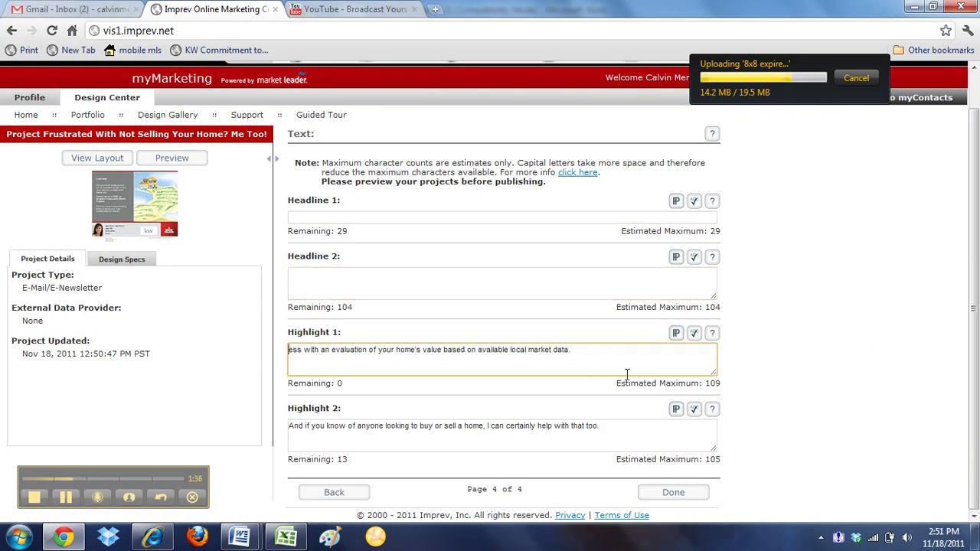
drag(589, 367, 290, 350)
key(BackSpace)
drag(609, 435, 209, 402)
key(BackSpace)
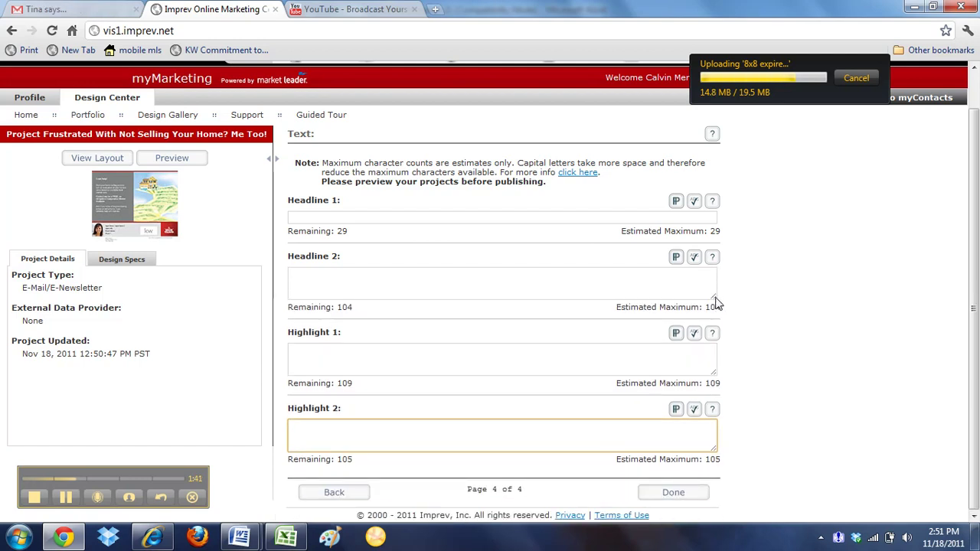
Step: Enlarge the Headline 2 text box and try to resize the Headline 1 box
drag(713, 296, 714, 331)
click(711, 219)
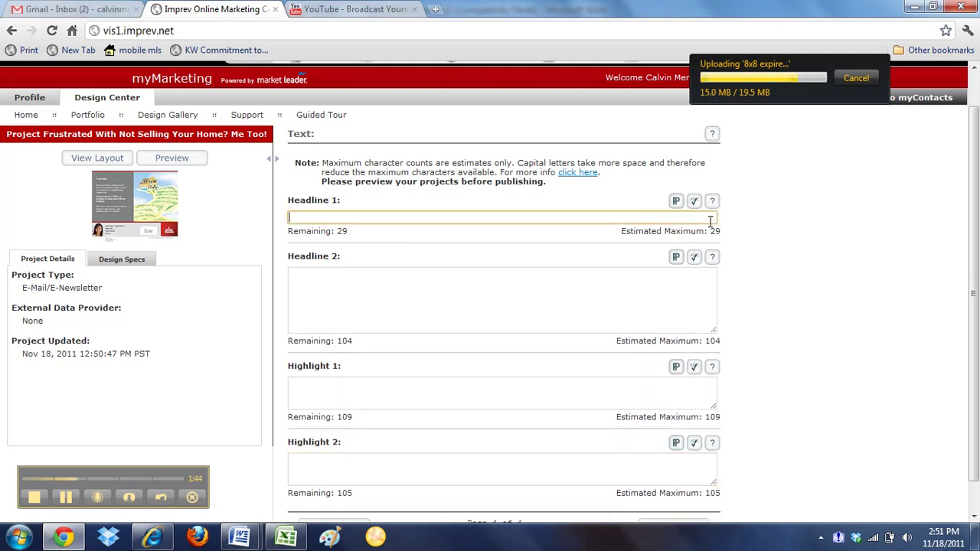
click(717, 222)
click(733, 229)
click(696, 217)
click(728, 233)
click(566, 277)
click(501, 217)
Step: Copy the Day 2 email body from the Word document into Headline 2 and enlarge its box to fit the text
key(alt+Tab)
click(429, 362)
drag(323, 291, 385, 422)
key(alt+Tab)
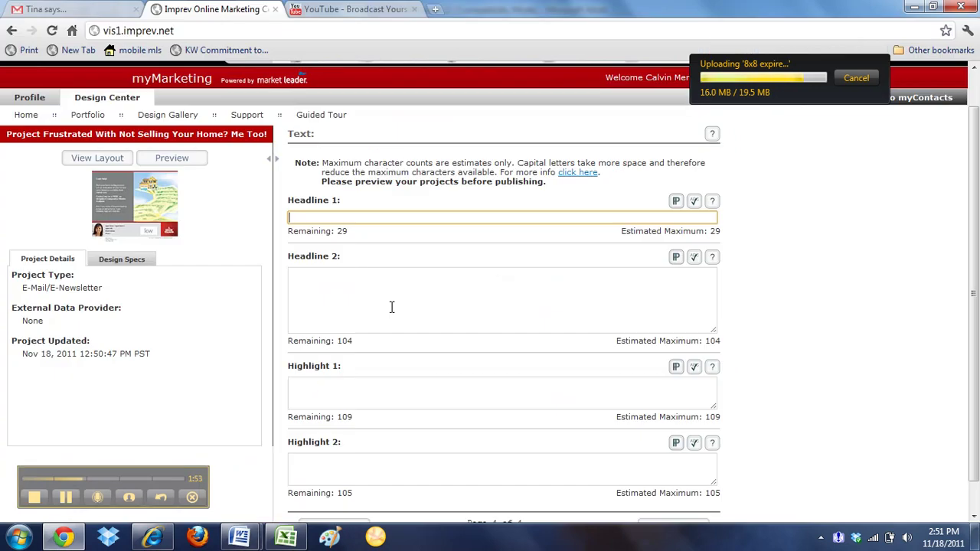
click(385, 219)
click(423, 197)
click(438, 292)
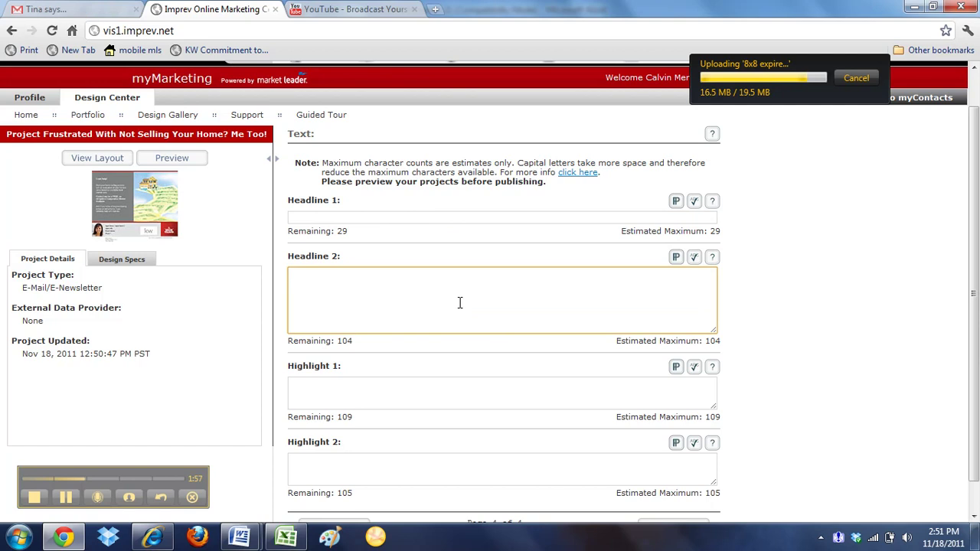
key(ctrl+v)
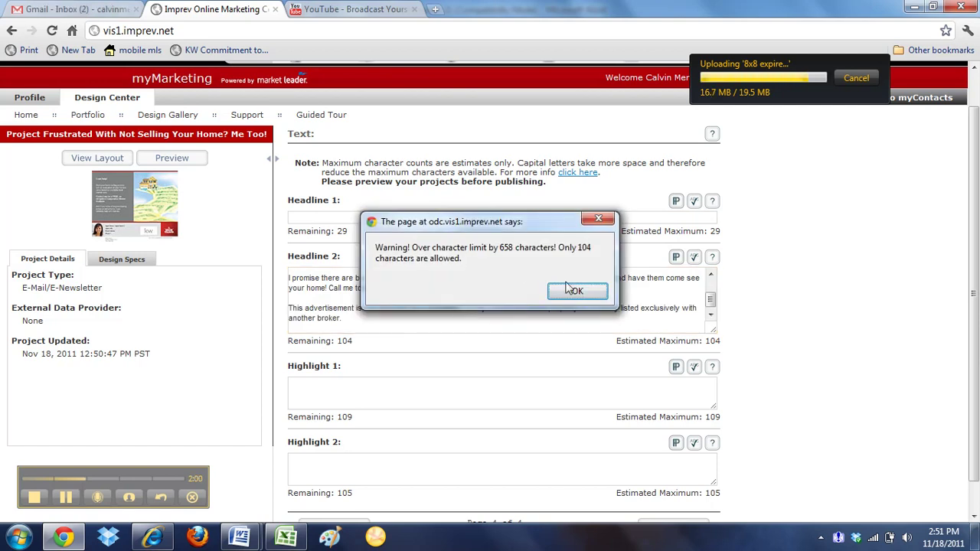
click(575, 292)
drag(715, 336, 717, 418)
Step: Try to enter the Day 2 email body in Headline 1 and clear the field
click(416, 218)
text(Our real estate market has dr)
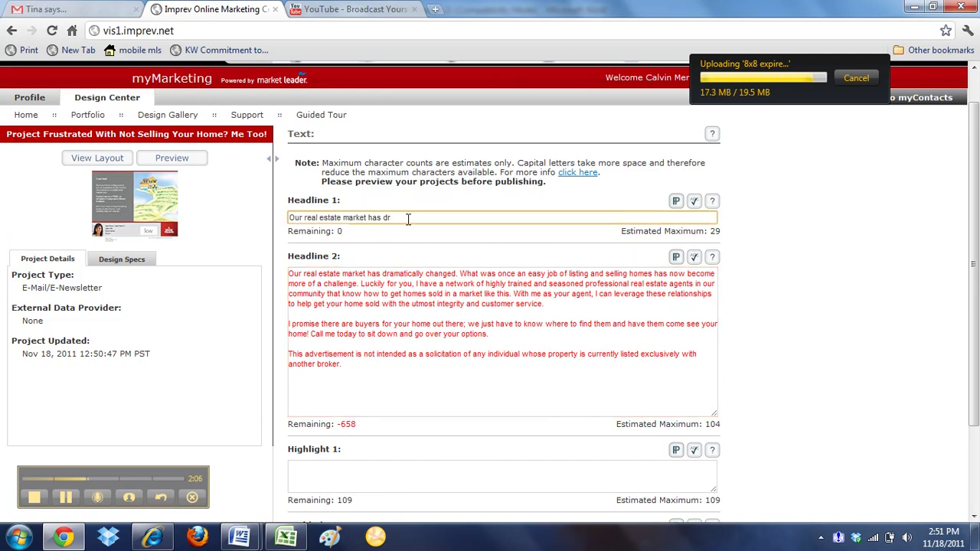
key(ctrl+a)
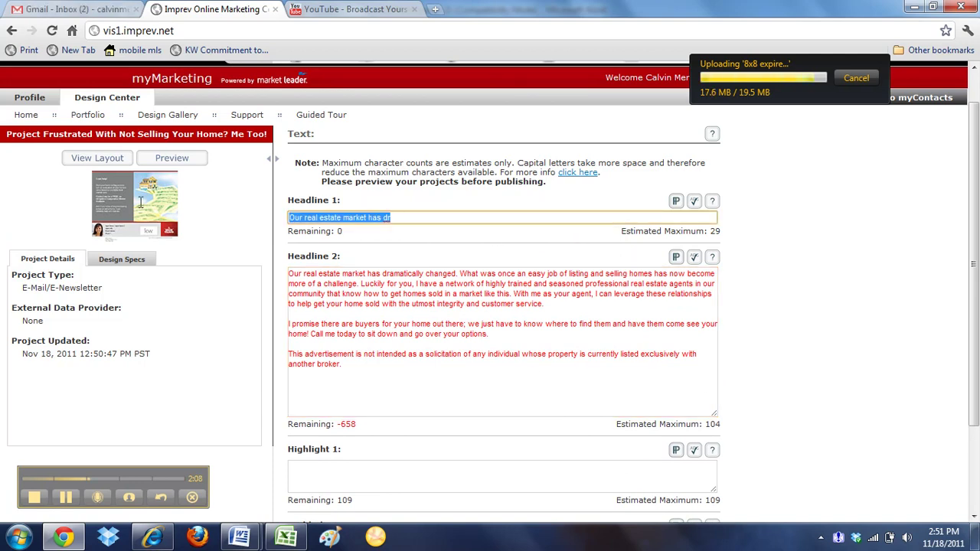
key(BackSpace)
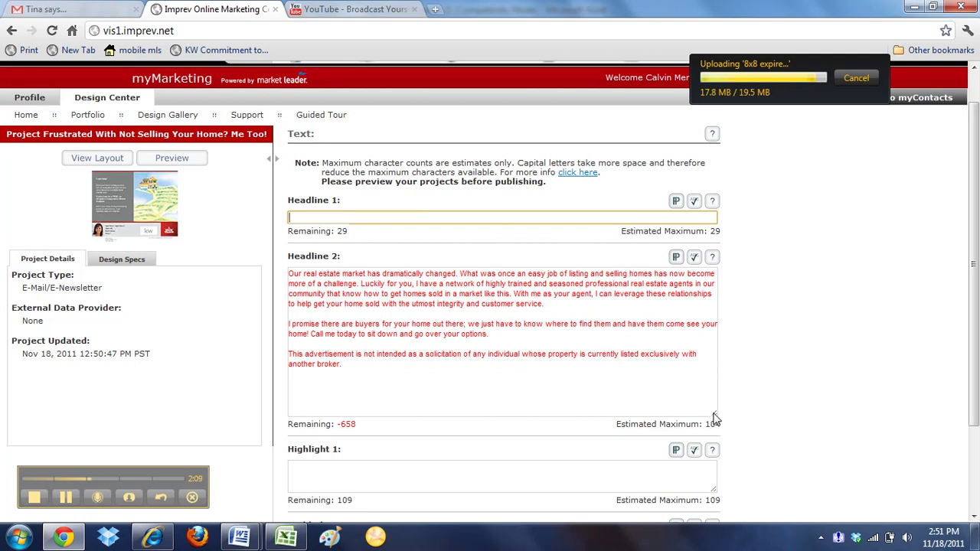
Step: Check the pasted text in Headline 2 and finish editing the project to return to the campaign portfolio
scroll(733, 397, down, 1)
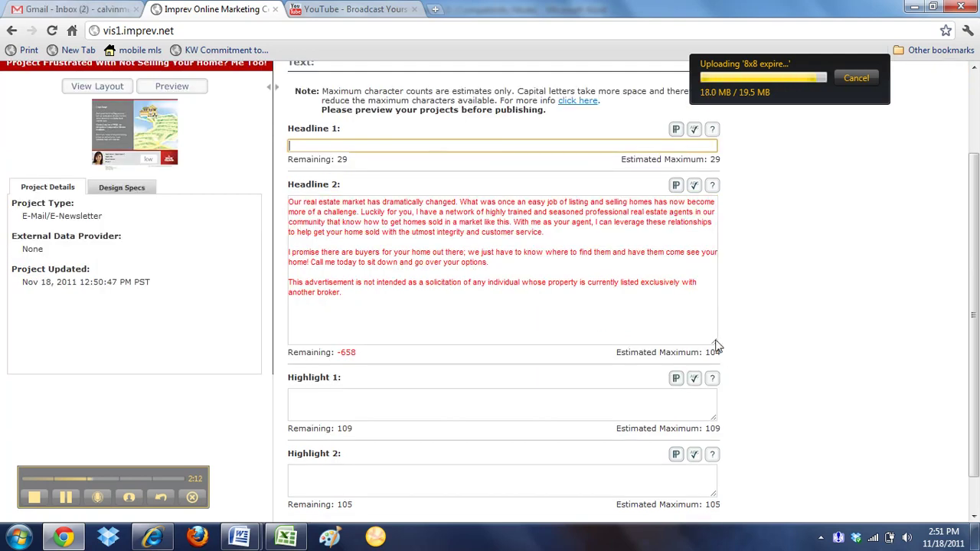
click(632, 315)
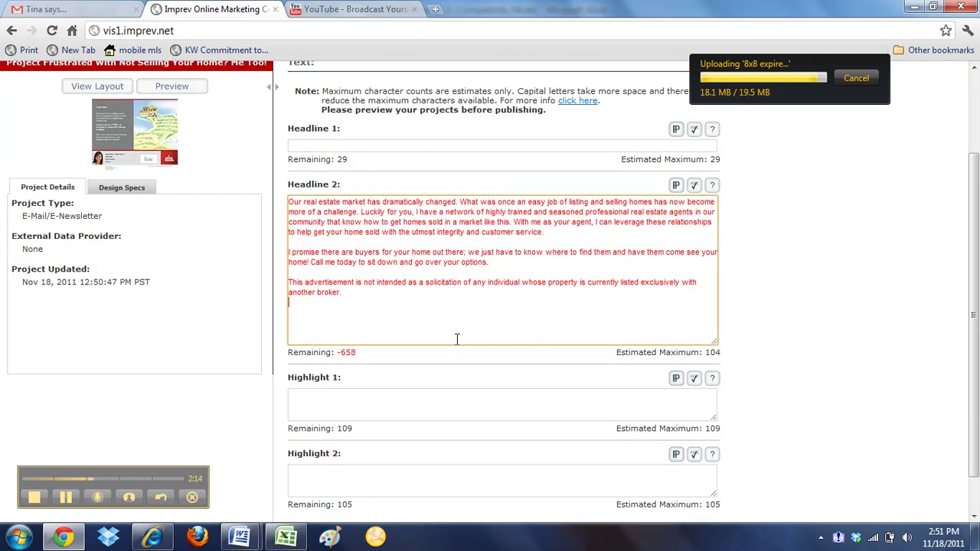
scroll(745, 282, up, 1)
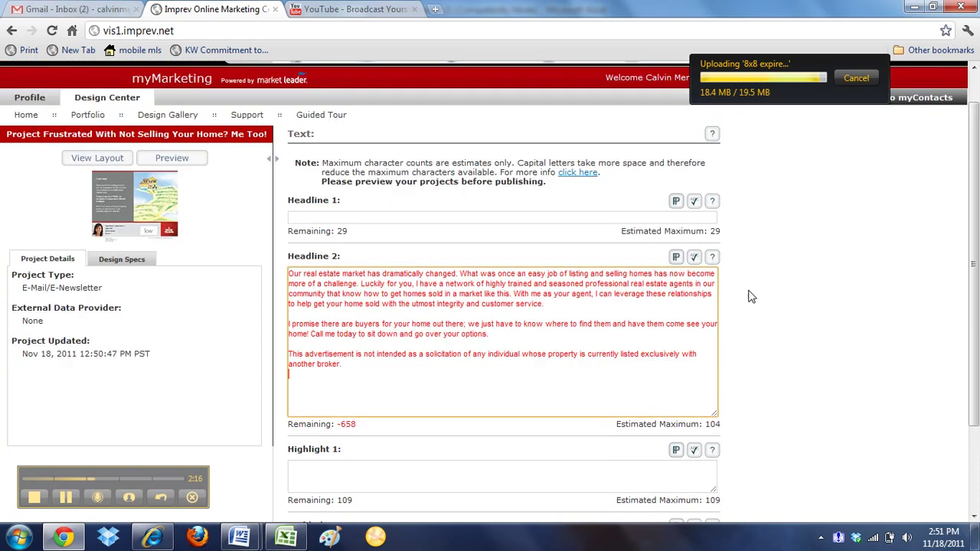
scroll(774, 400, down, 1)
scroll(775, 401, down, 1)
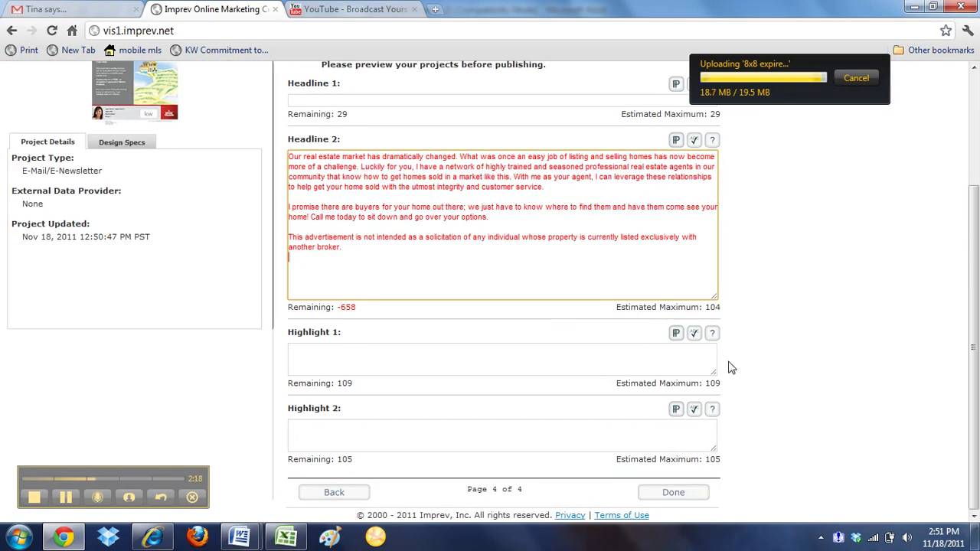
click(701, 497)
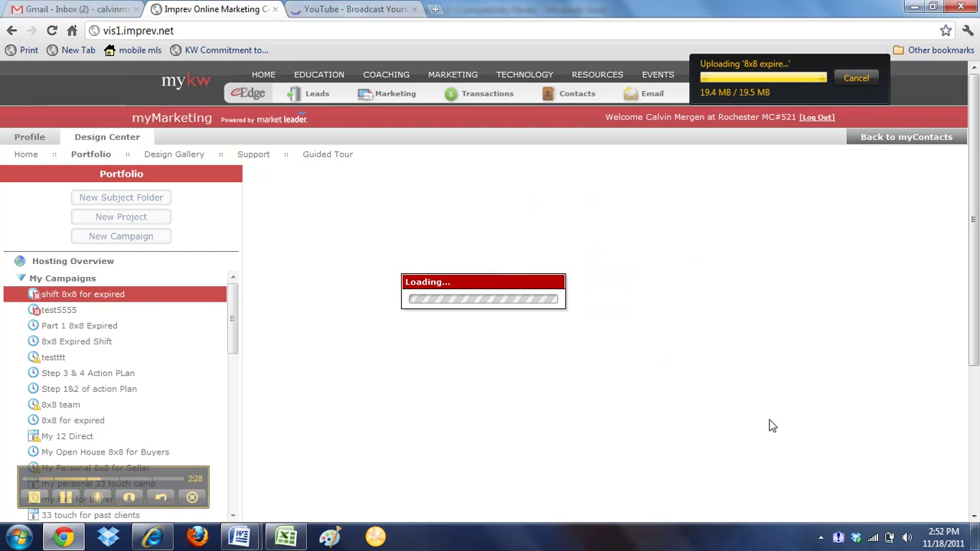
Step: Copy the event name "Frustrated With Not Selling Your Home? Me Too!" into the same event's email subject and save the email options
scroll(728, 312, down, 7)
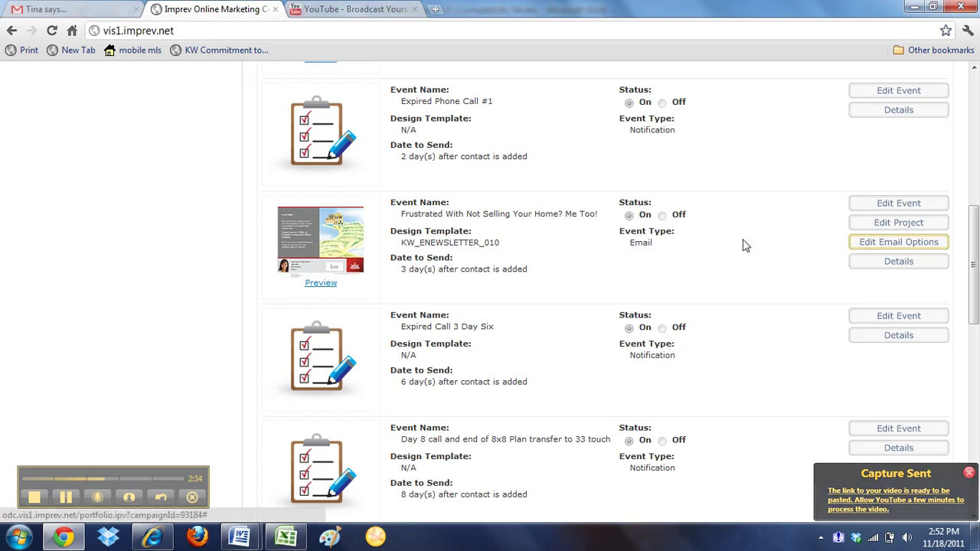
drag(594, 212, 400, 214)
right_click(408, 216)
click(440, 224)
click(939, 244)
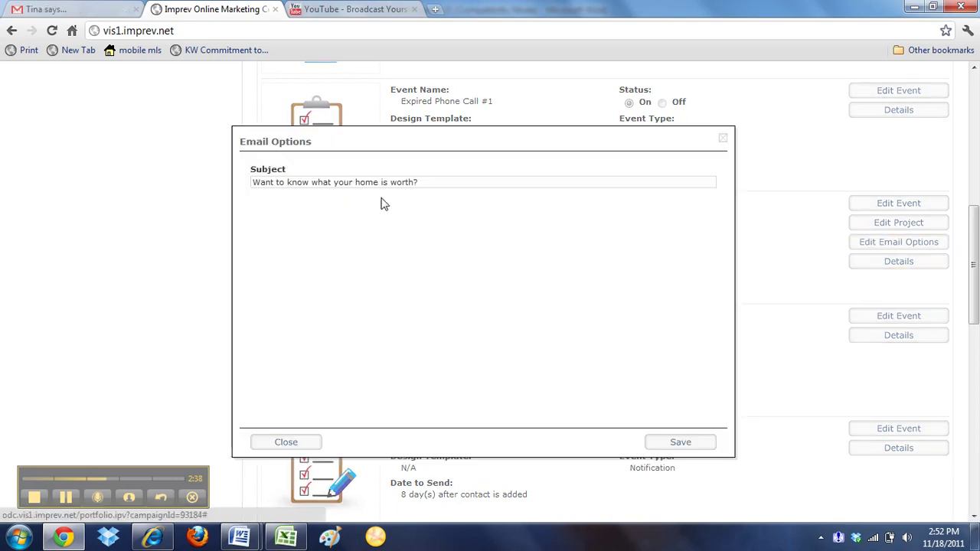
drag(416, 186, 161, 186)
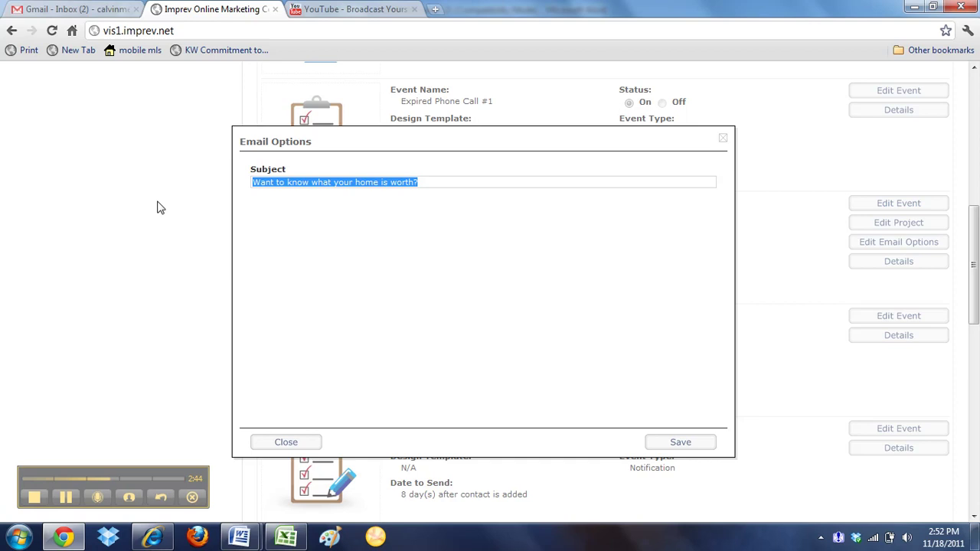
key(ctrl+v)
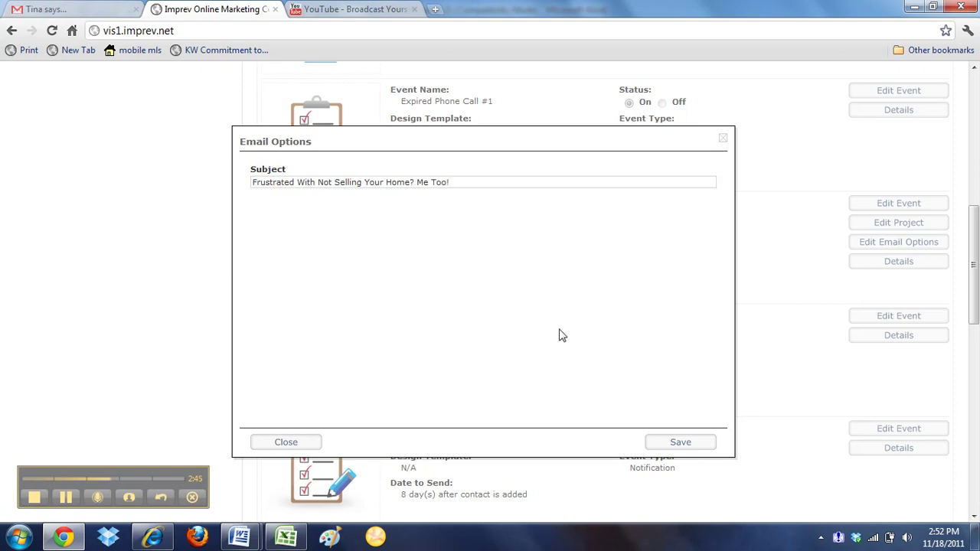
click(678, 444)
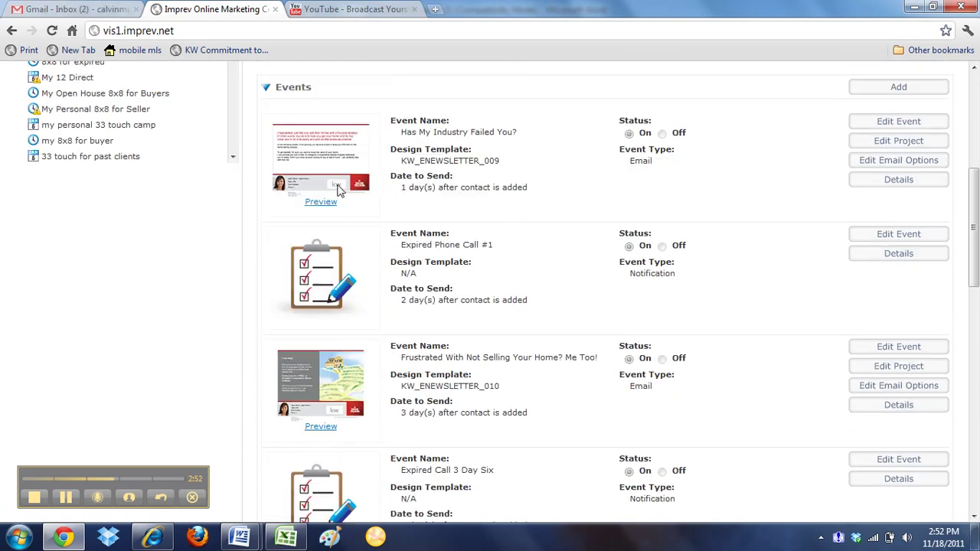
Step: Copy the Day 4 email subject "4 Cs:Customers, Commitment, Communication, Creativity" from the Word document and return to the campaign's event list
scroll(337, 291, down, 3)
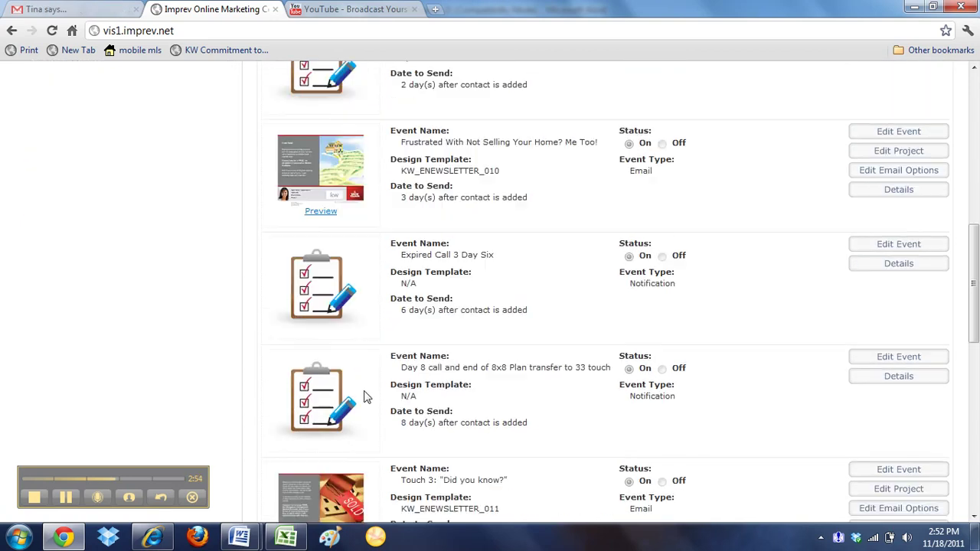
scroll(490, 382, down, 2)
key(alt+Tab)
scroll(328, 333, down, 4)
click(352, 344)
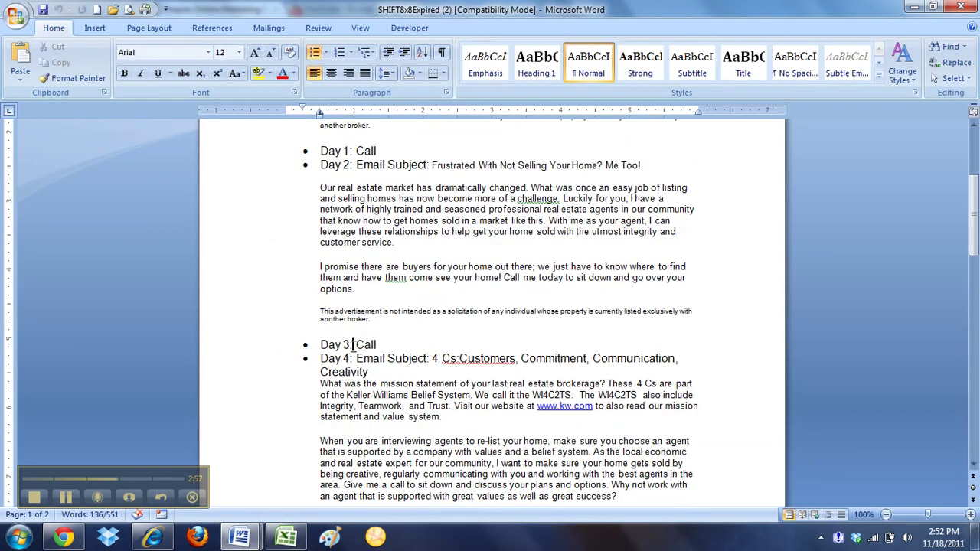
scroll(395, 364, down, 1)
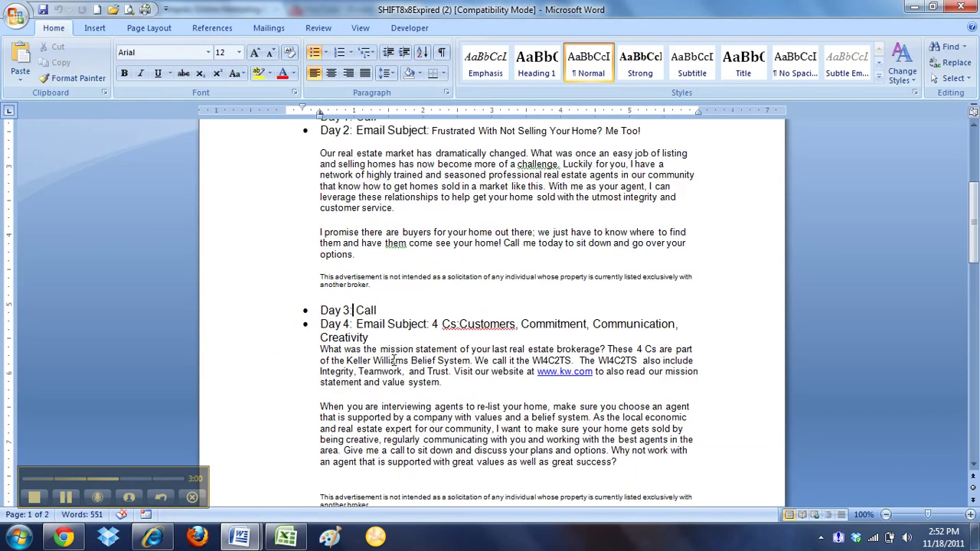
drag(431, 324, 440, 341)
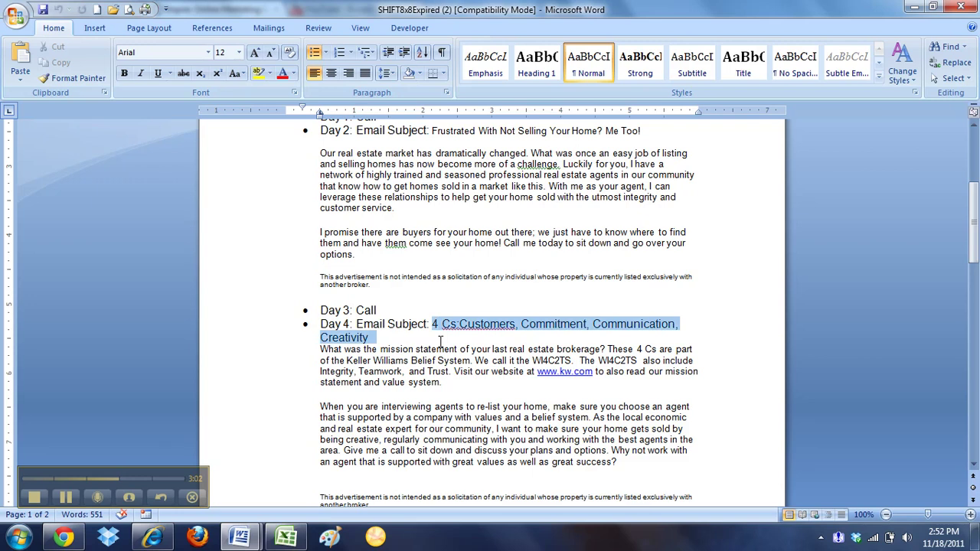
key(alt+Tab)
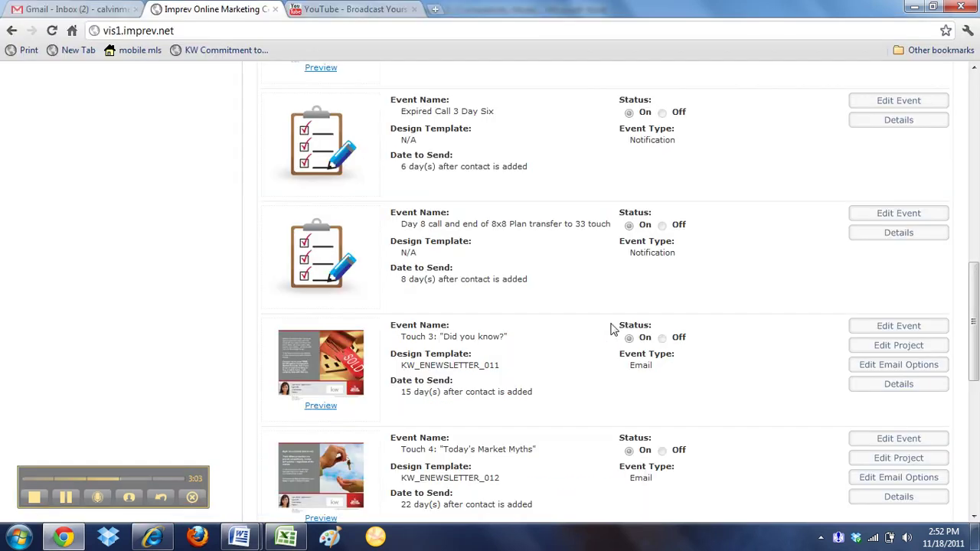
Step: Rename the Touch 3 event "4 Cs:Customers, Commitment, Communication, Creativity", set it to fire after 5 days and save it
scroll(423, 331, down, 1)
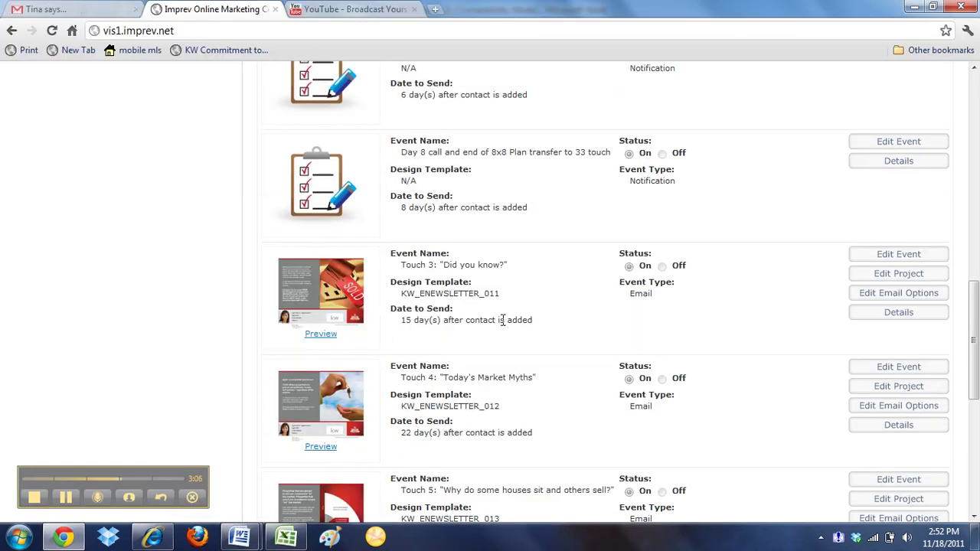
click(889, 255)
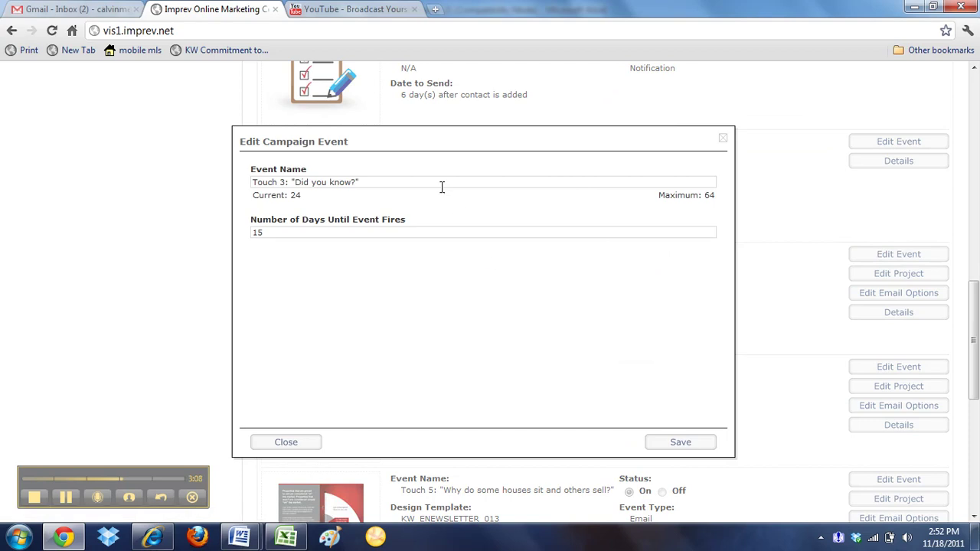
scroll(436, 185, down, 1)
key(alt+Tab)
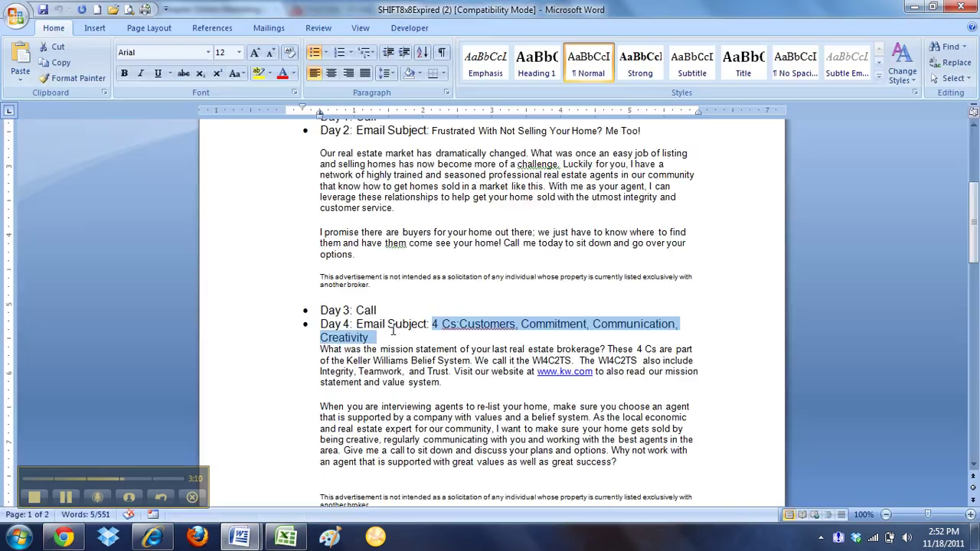
key(alt+Tab)
key(ctrl+a)
text(5)
drag(372, 115, 158, 114)
key(ctrl+v)
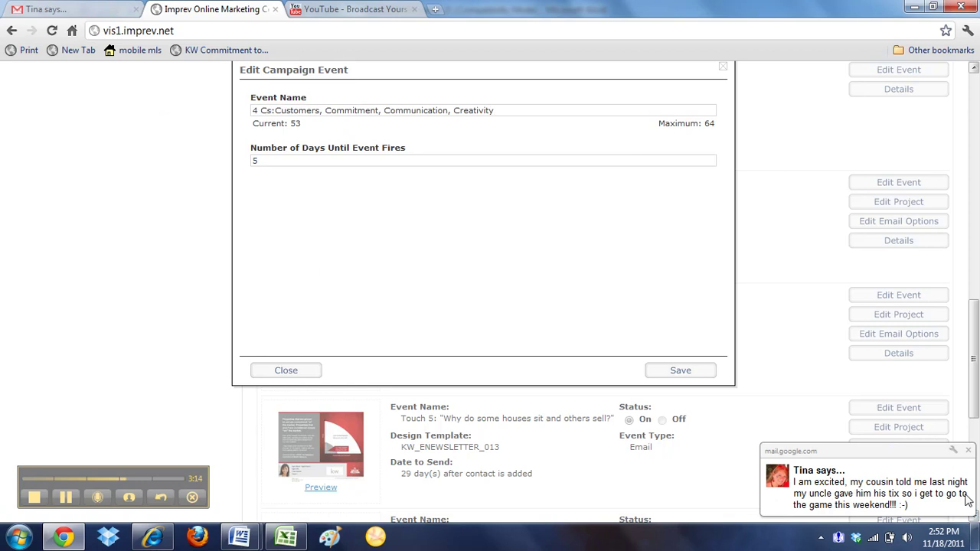
click(969, 451)
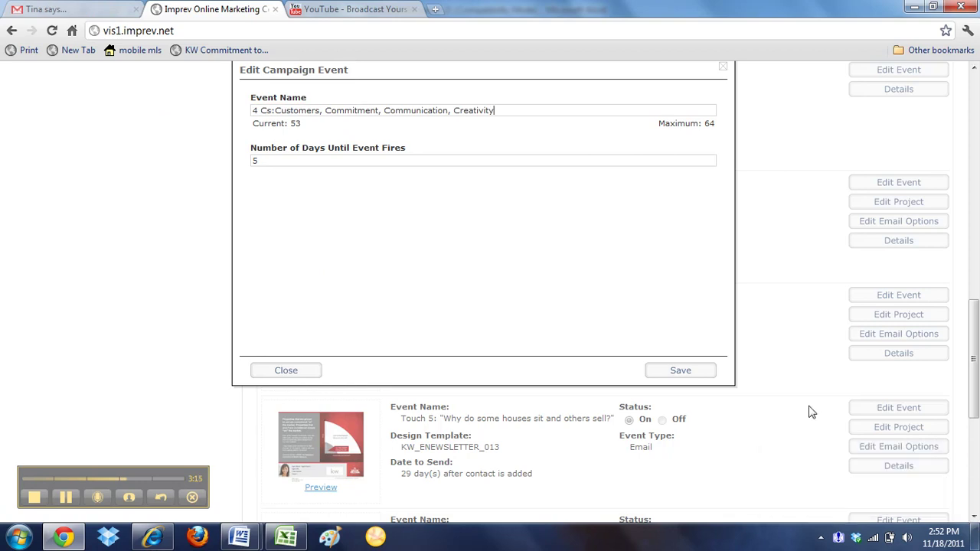
click(658, 372)
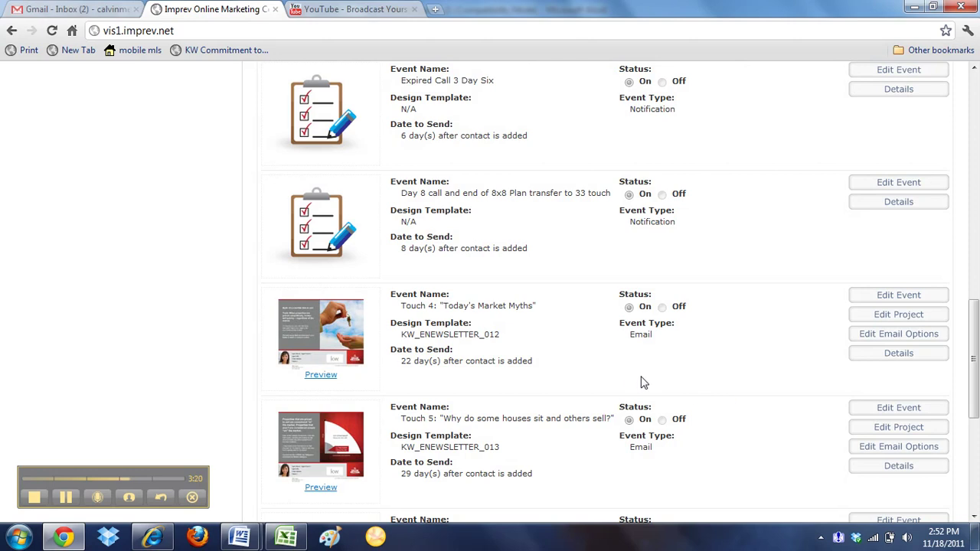
Step: Open the project of the Touch 4 "Today's Market Myths" event and advance to its text page
click(891, 320)
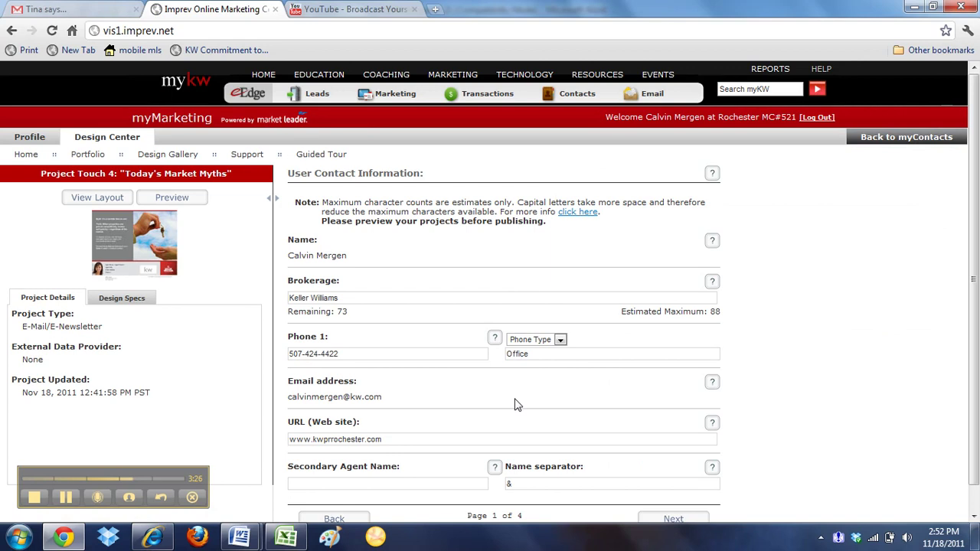
scroll(518, 405, down, 1)
click(674, 493)
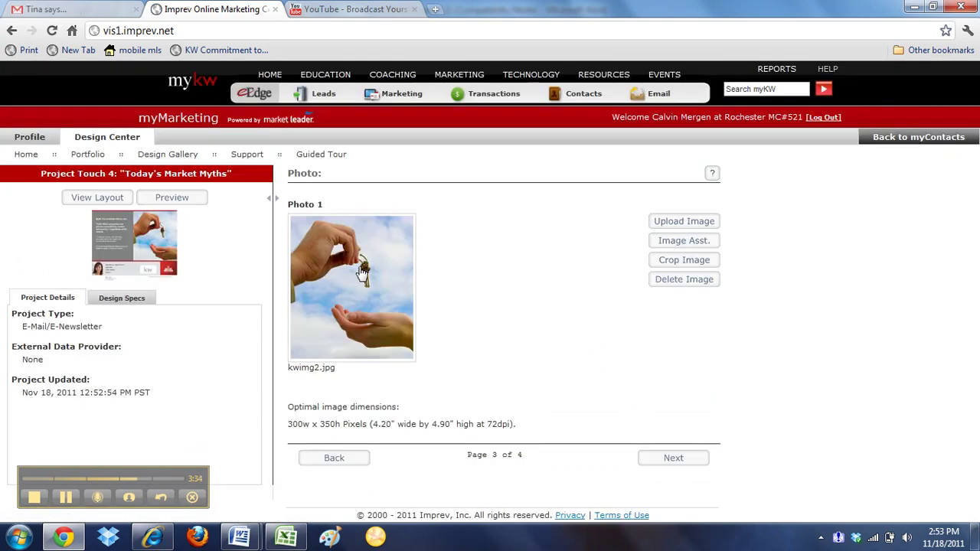
click(698, 456)
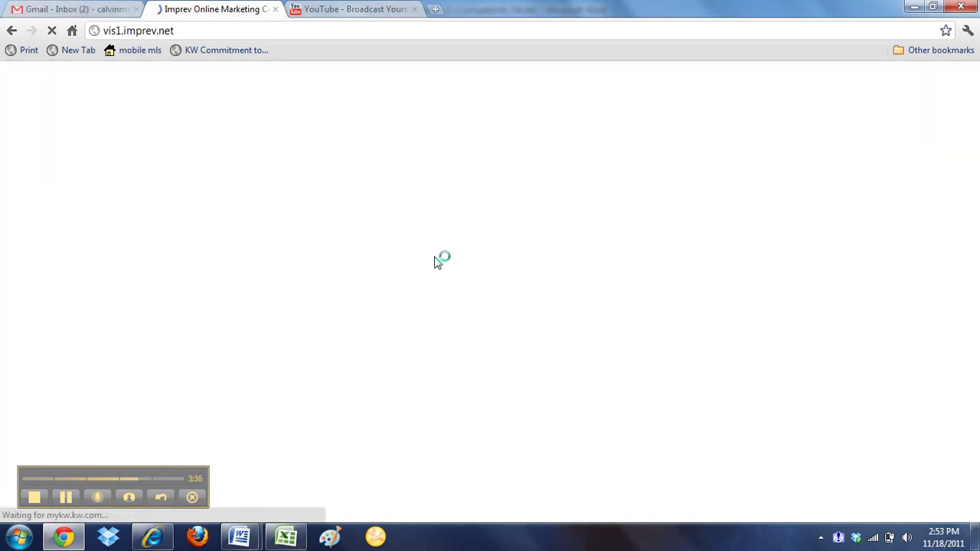
Step: Clear the existing text from the project's Headline 1, Headline 2 and Highlight 1 fields
click(626, 274)
key(ctrl+a)
key(BackSpace)
click(558, 331)
key(ctrl+a)
key(BackSpace)
click(628, 389)
key(ctrl+a)
key(BackSpace)
Step: Enlarge the Headline 1 box, copy the Day 4 email body from the Word document into it and finish editing the project
click(390, 280)
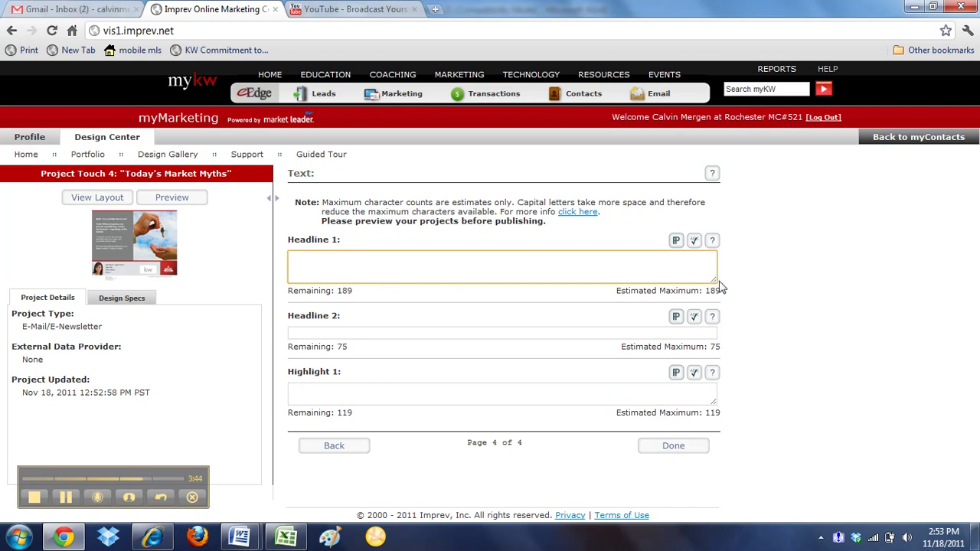
drag(715, 282, 720, 308)
click(239, 537)
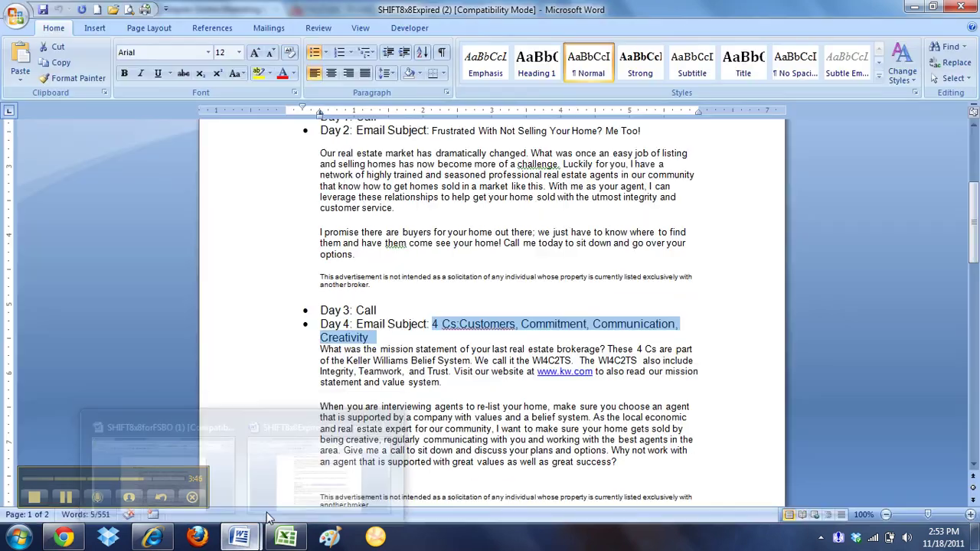
key(Right)
drag(322, 281, 490, 444)
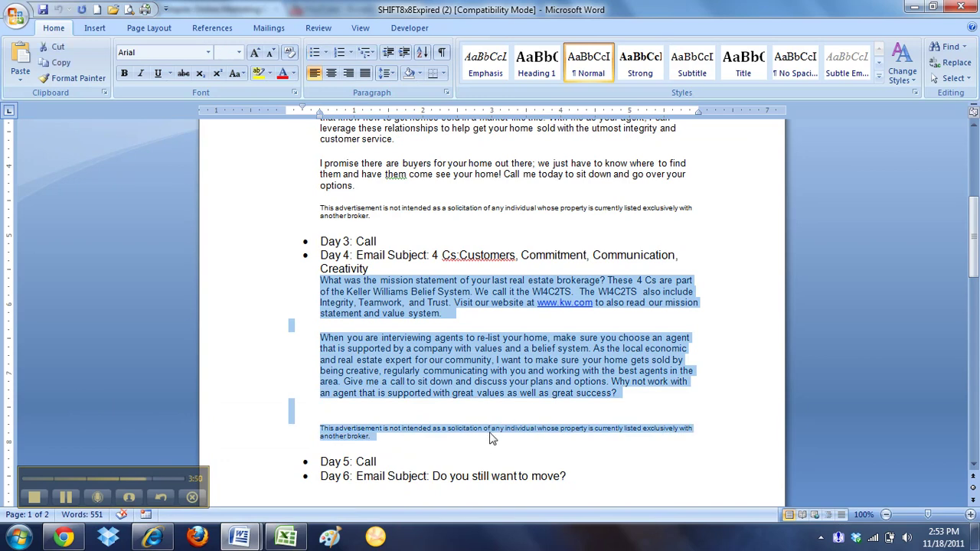
key(ctrl+c)
key(alt+Tab)
key(ctrl+v)
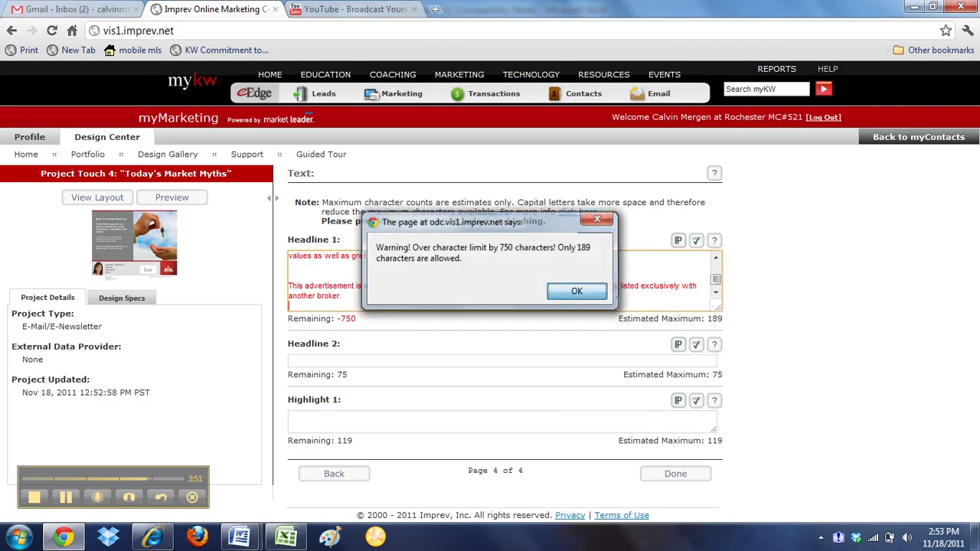
key(Return)
click(689, 479)
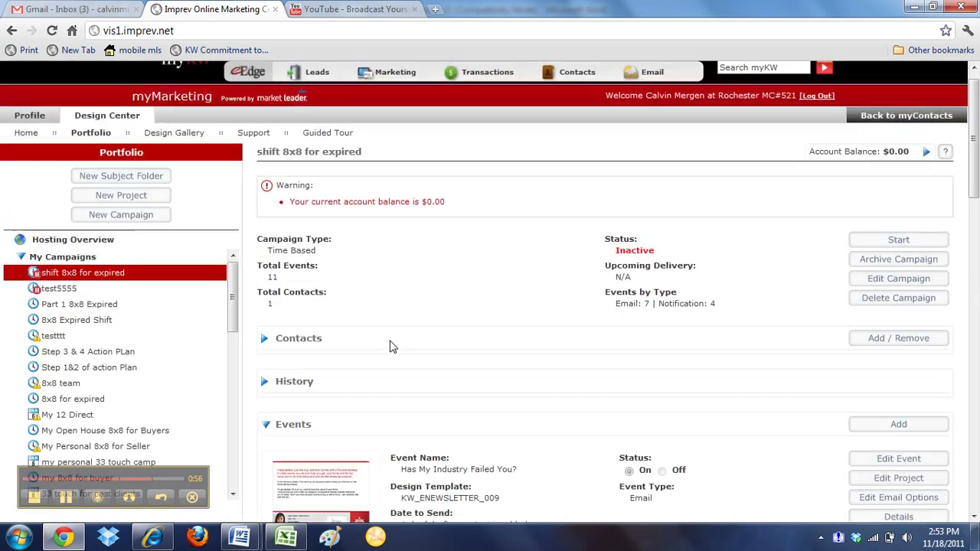
Step: Rename the "Expired Call 3 Day Six" event "Expired Call 3 Day 4", set it to fire after 4 days and save it
scroll(389, 347, down, 6)
scroll(389, 347, down, 1)
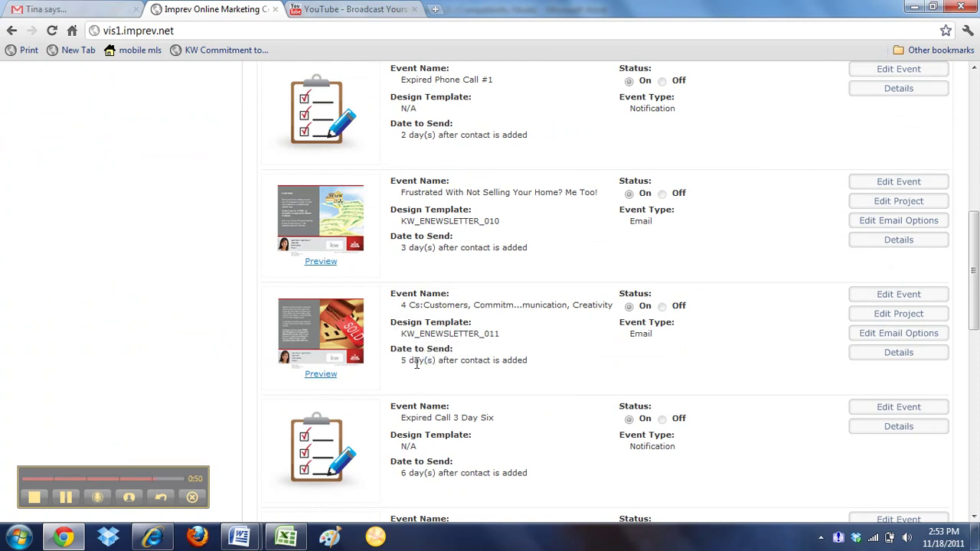
scroll(416, 352, down, 2)
scroll(418, 352, up, 1)
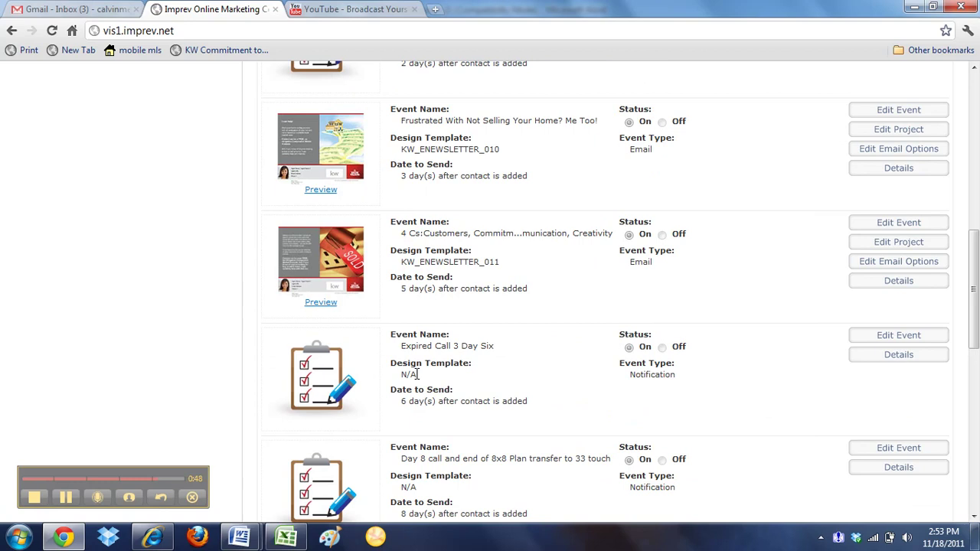
double_click(403, 401)
click(914, 335)
text(4)
double_click(331, 183)
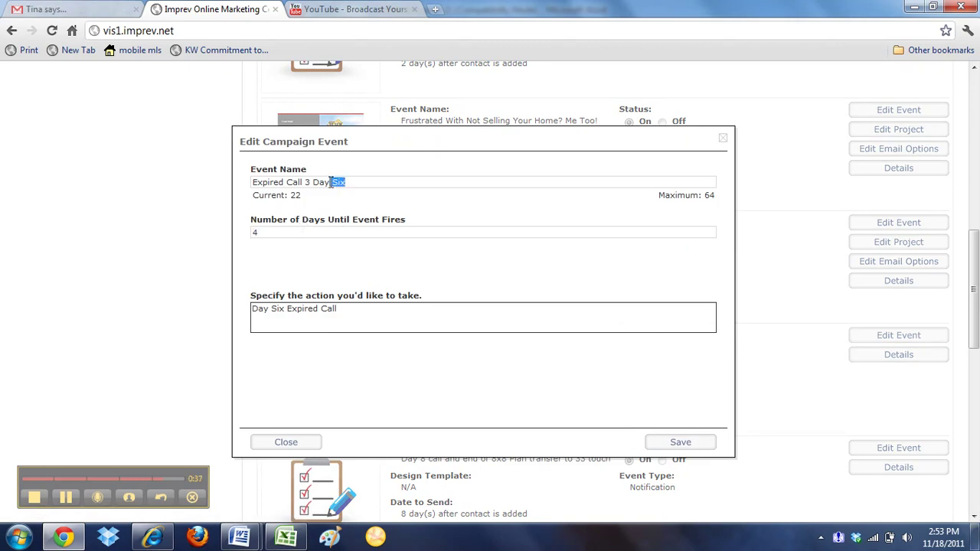
text(4)
key(BackSpace)
text(4)
click(709, 446)
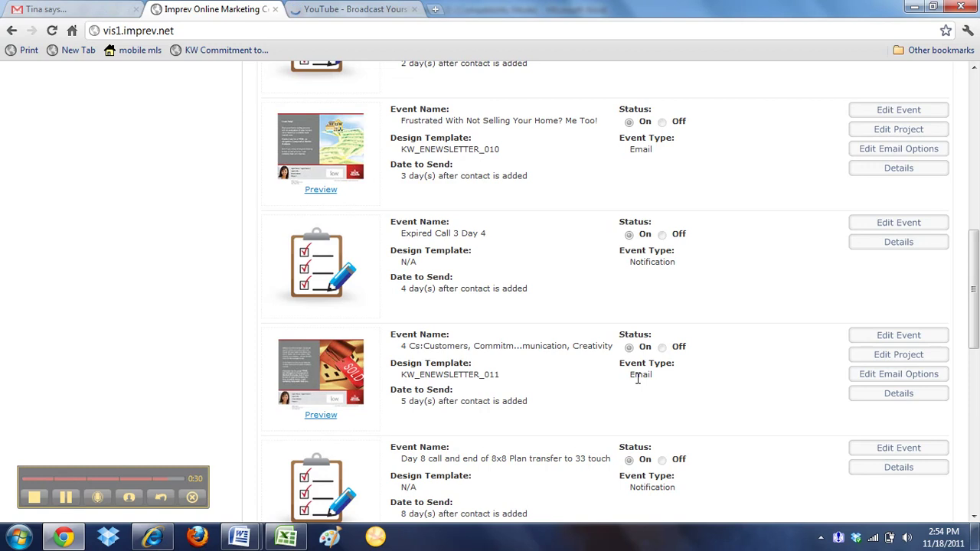
Step: Compare the campaign's event order and send days with the Day 5 to Day 7 items in the Word document
scroll(637, 378, up, 4)
scroll(521, 361, down, 5)
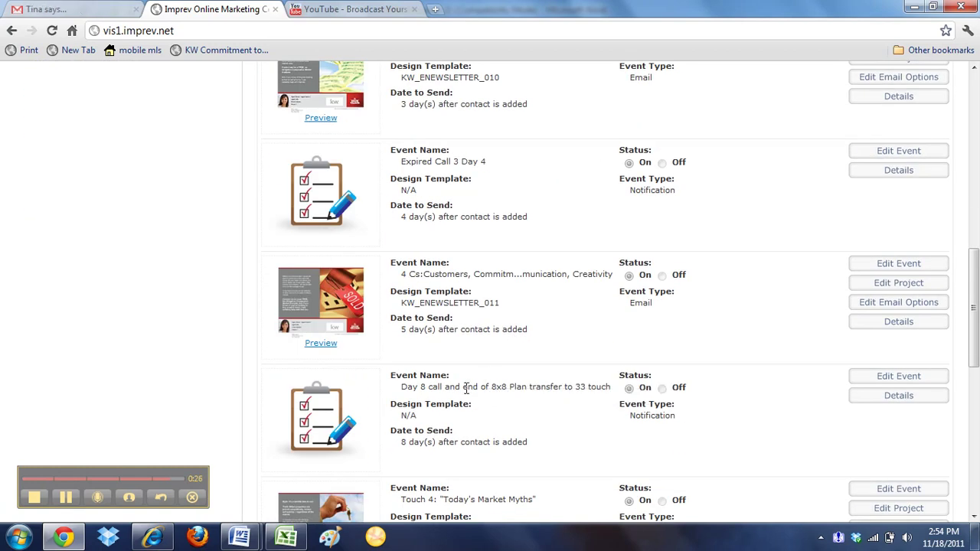
scroll(465, 387, down, 1)
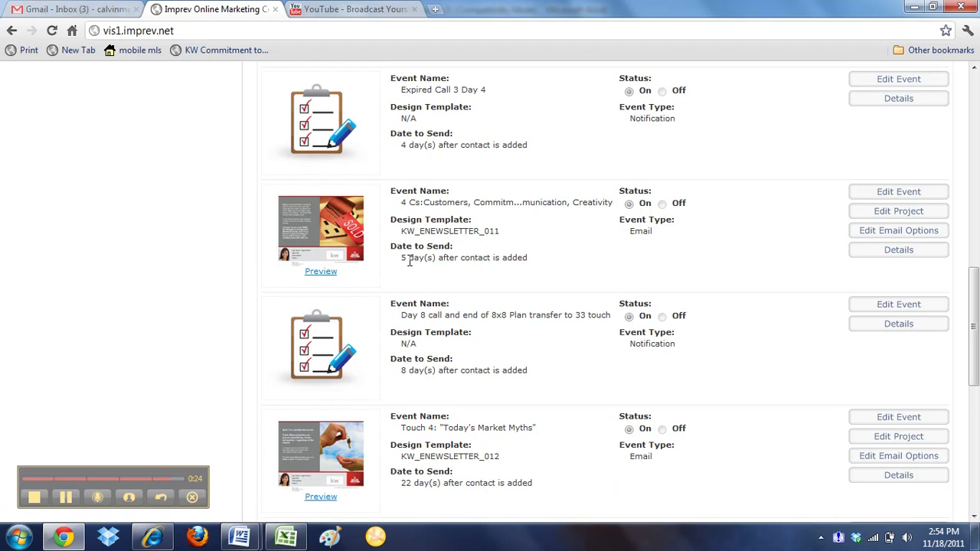
scroll(428, 365, down, 1)
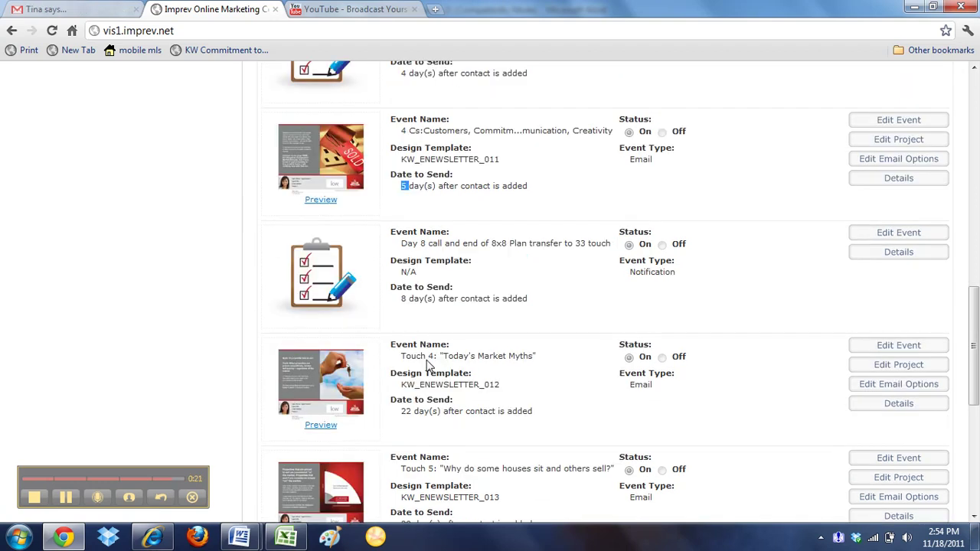
drag(428, 242, 434, 283)
key(alt+Tab)
scroll(417, 425, down, 3)
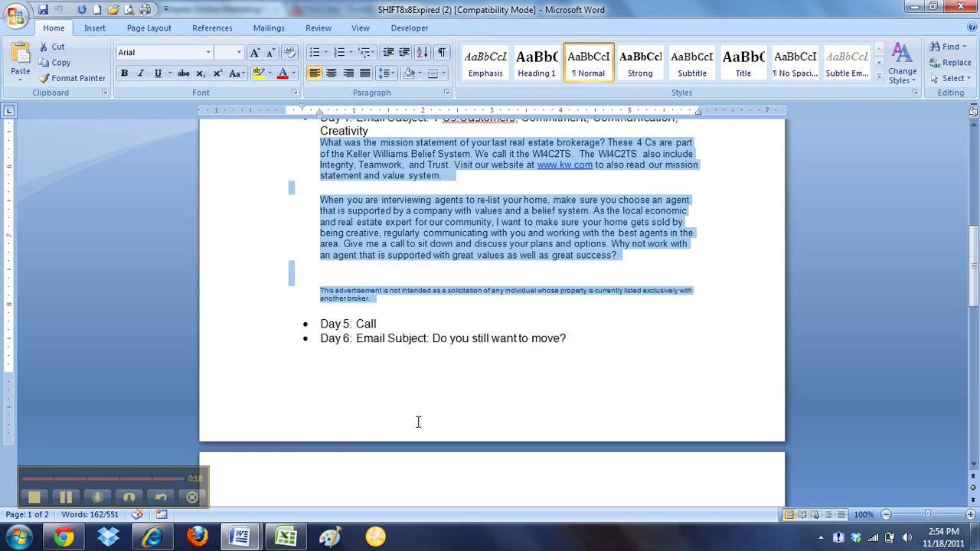
click(387, 272)
scroll(421, 245, down, 1)
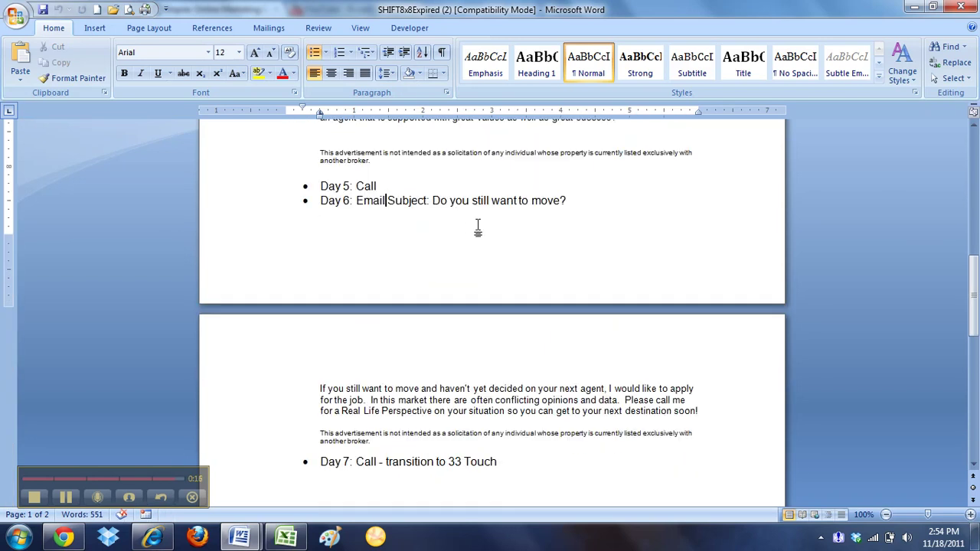
key(alt+Tab)
scroll(427, 296, up, 7)
scroll(431, 299, down, 2)
scroll(431, 299, down, 2)
Step: Copy the Day 6 email subject "Do you still want to move?" from the Word document and return to the Touch 4 event
key(alt+Tab)
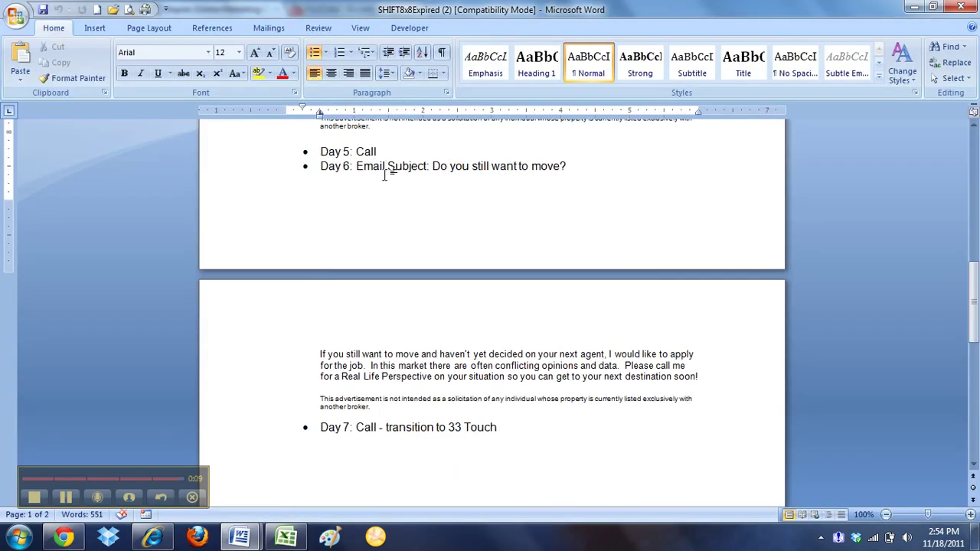
drag(570, 165, 459, 186)
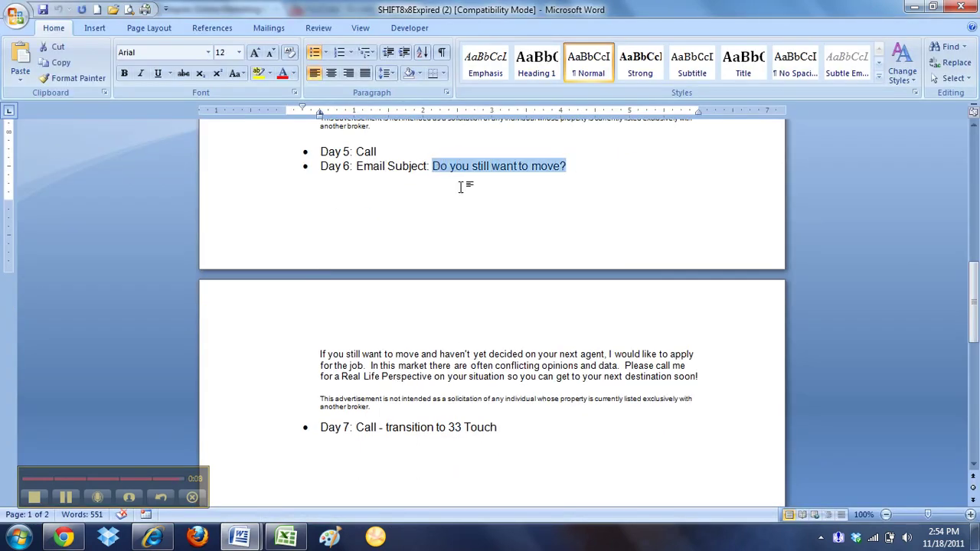
key(alt+Tab)
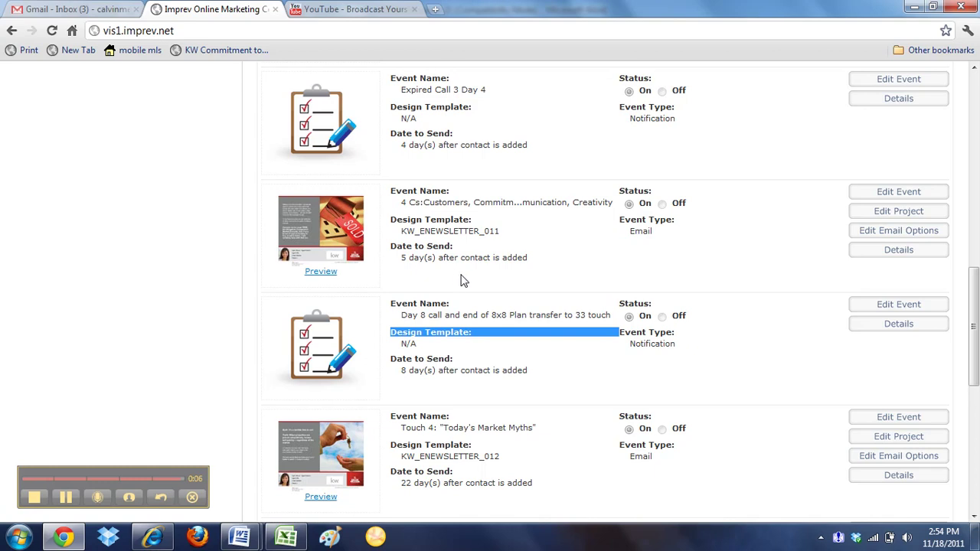
scroll(460, 291, down, 2)
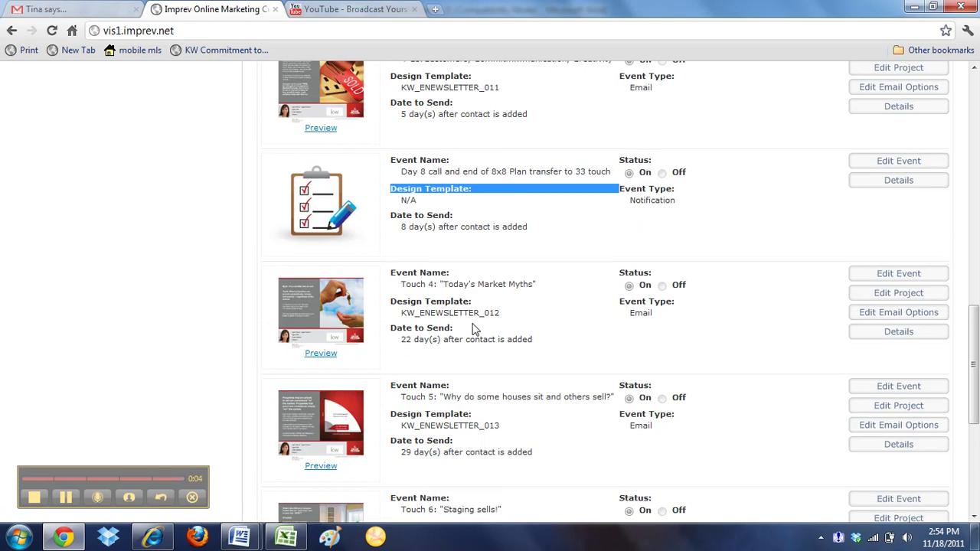